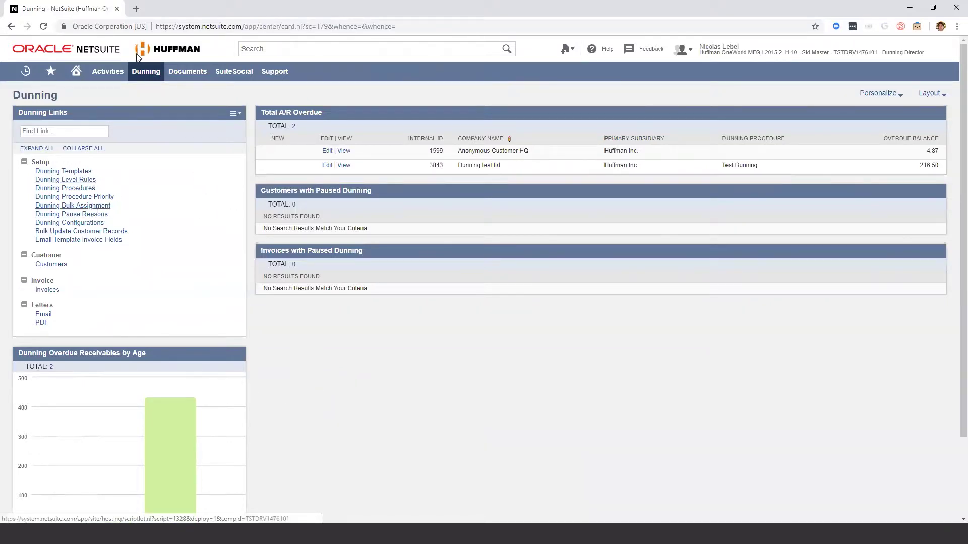
Step: Open the dunning template list, view the Level 1 Default Template - English record, and return to the list
mouse_move(145, 71)
mouse_move(146, 112)
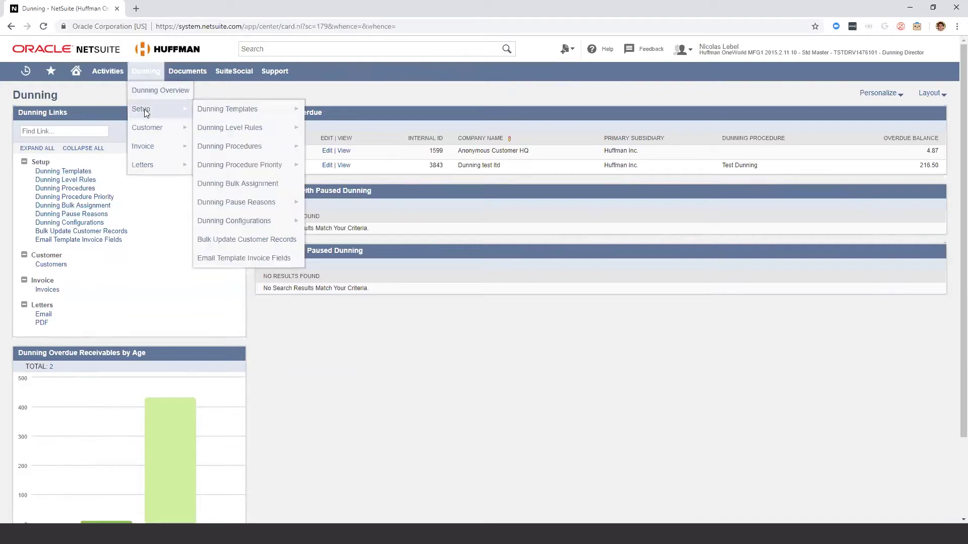
mouse_move(231, 109)
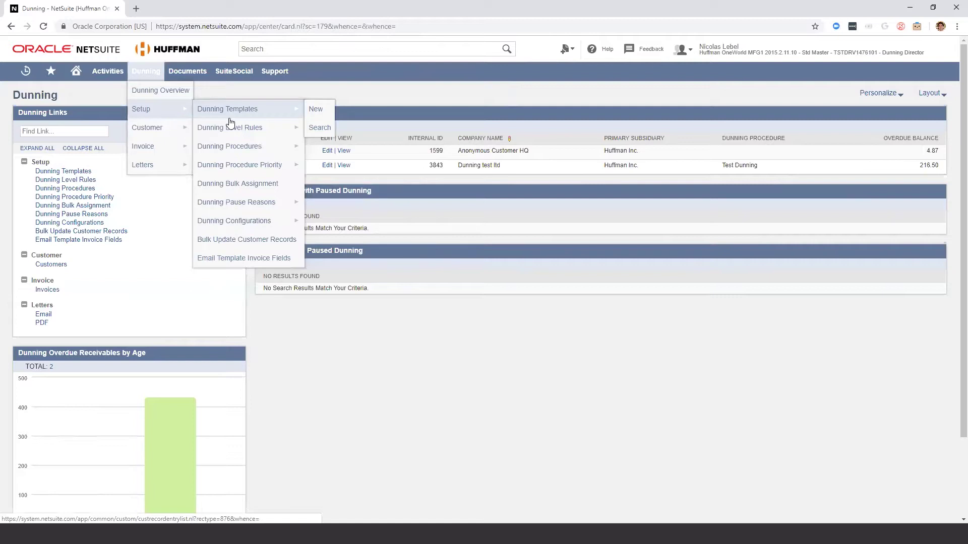
left_click(225, 108)
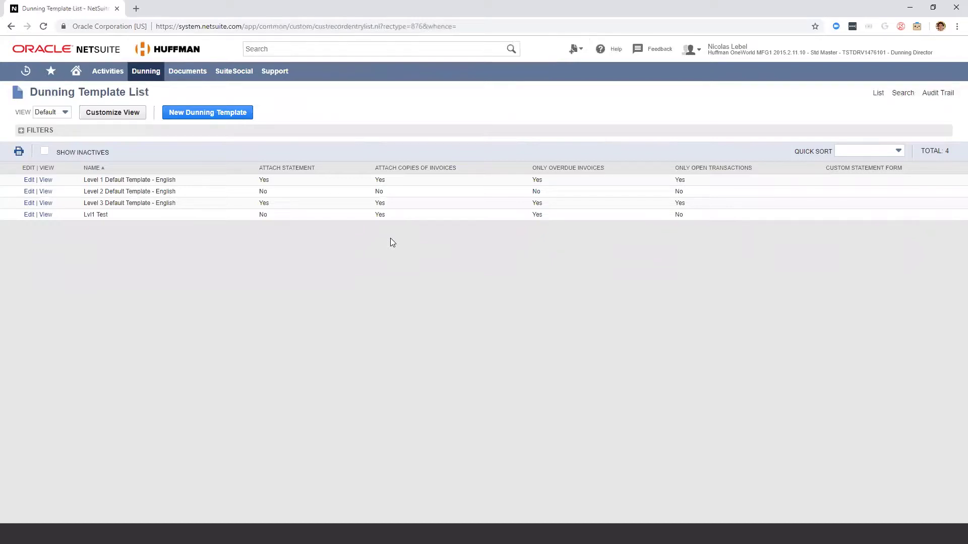
left_click(42, 180)
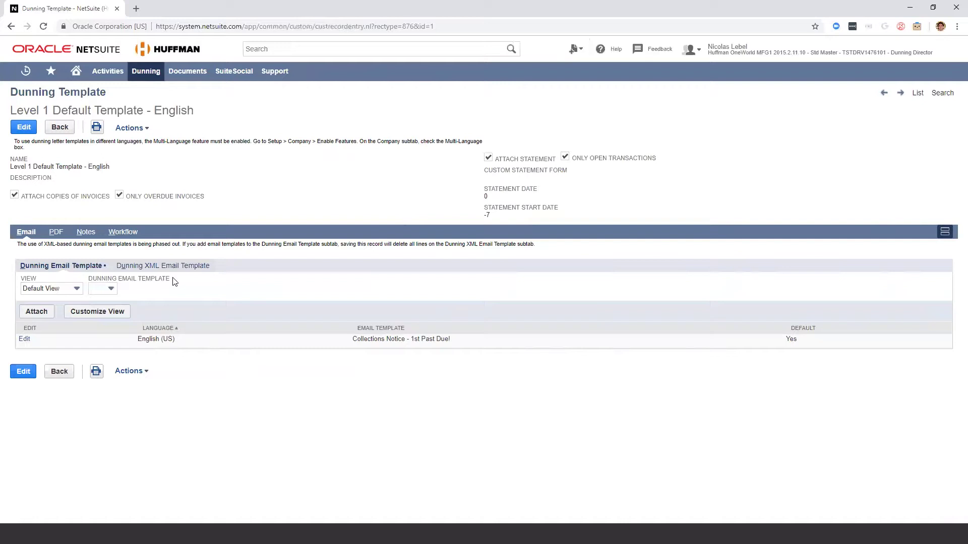
mouse_move(151, 76)
mouse_move(153, 110)
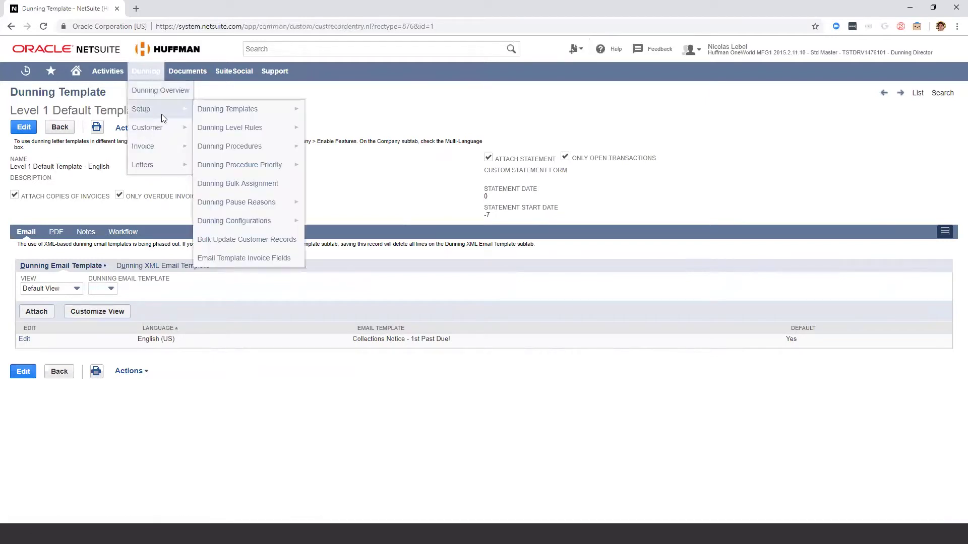
left_click(214, 111)
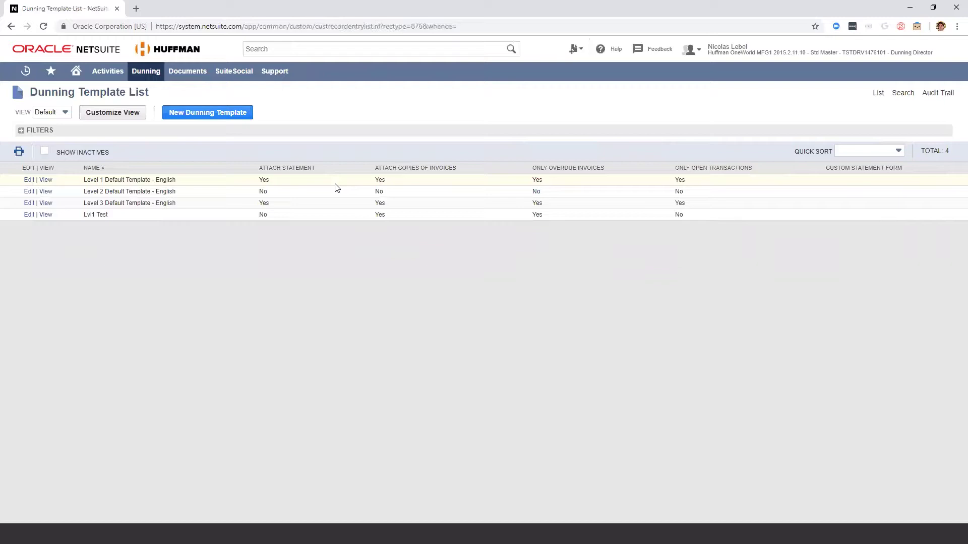
Step: Open the dunning level rule list, view the 5 Days rule, and return to the list
mouse_move(146, 71)
mouse_move(149, 114)
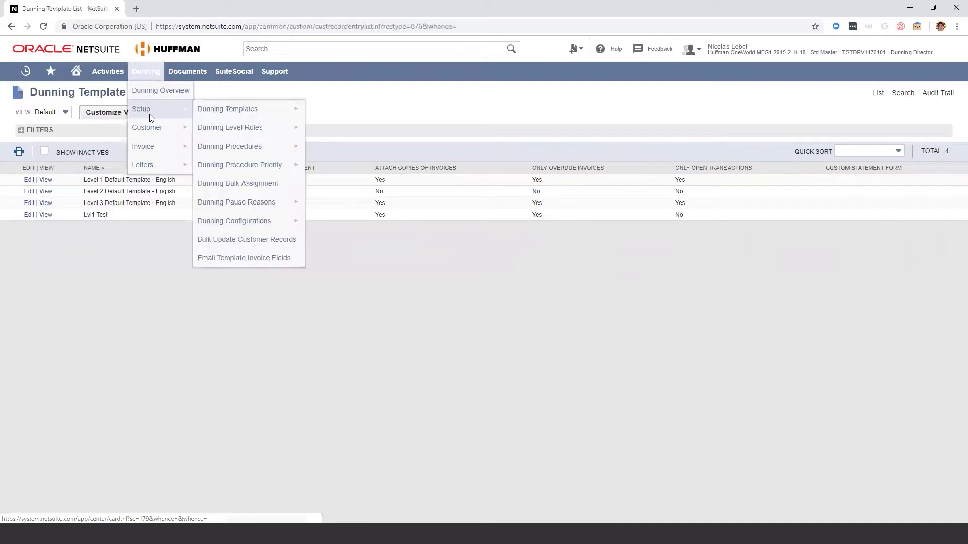
left_click(236, 128)
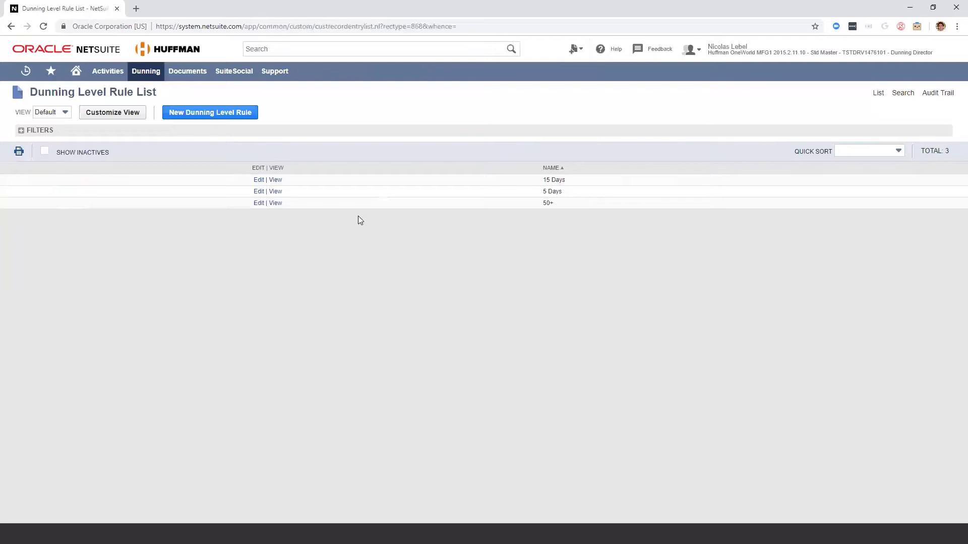
left_click(275, 192)
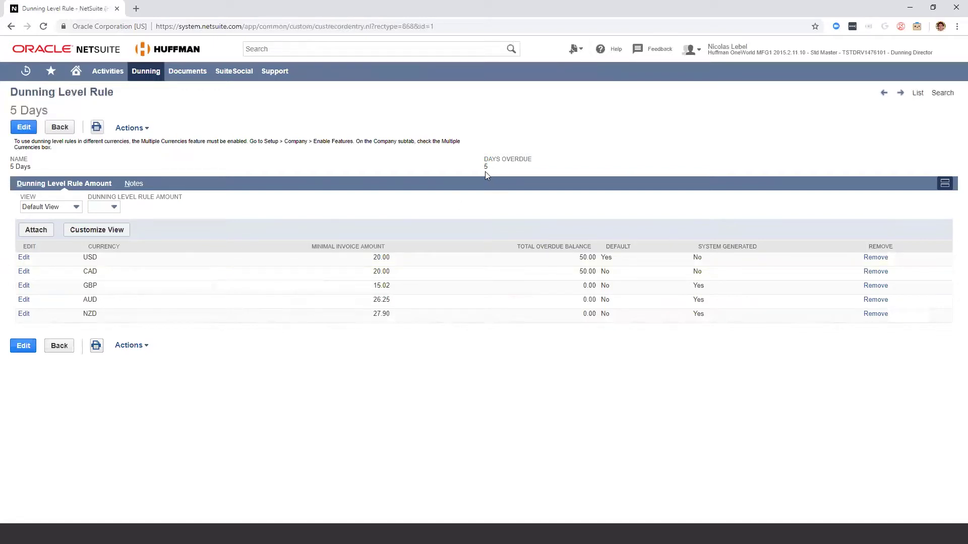
mouse_move(144, 71)
mouse_move(141, 112)
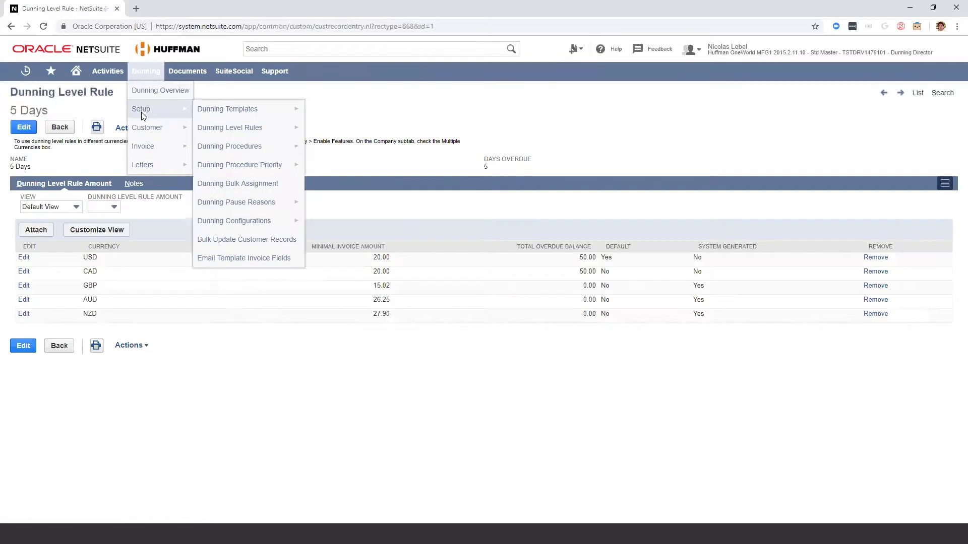
left_click(243, 129)
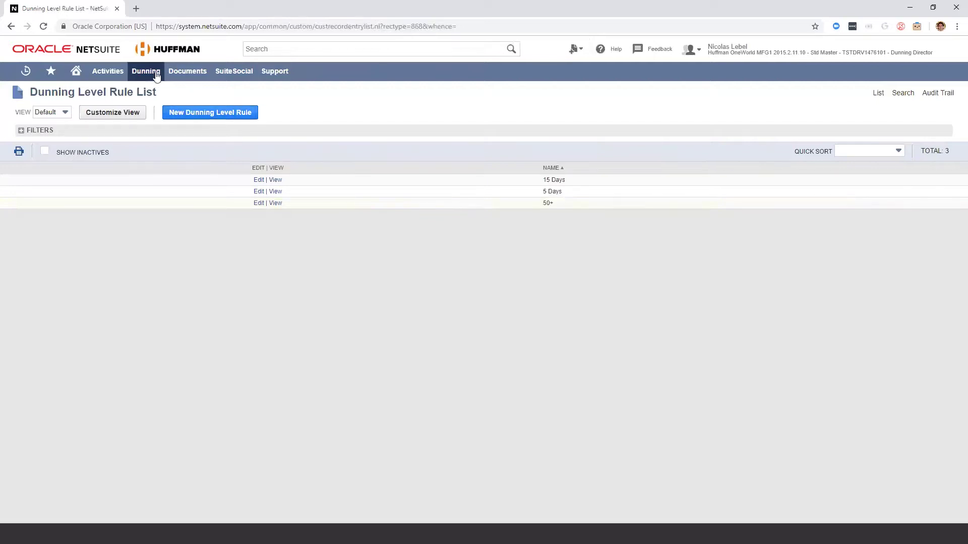
Step: View the Test Dunning procedure and examine its customer saved search and its dunning levels
mouse_move(142, 71)
mouse_move(146, 107)
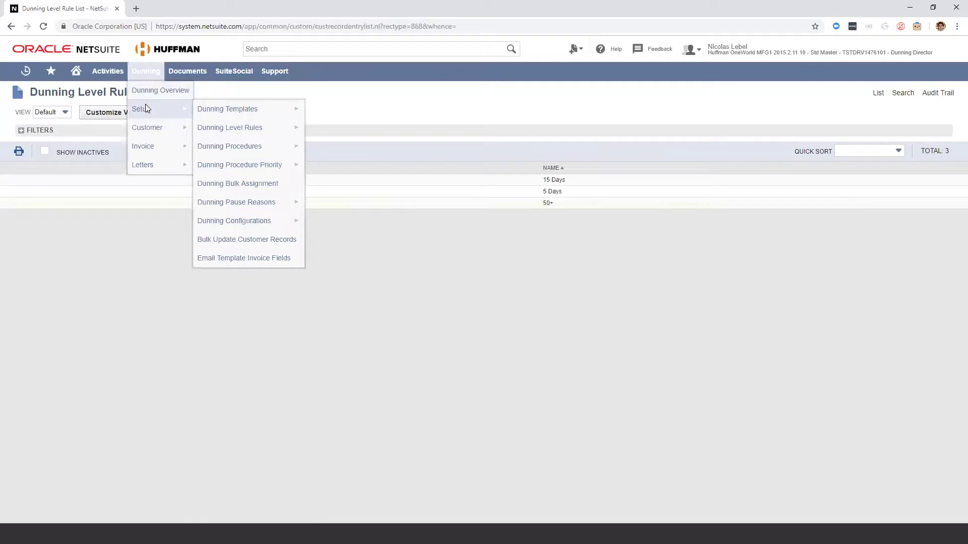
left_click(244, 151)
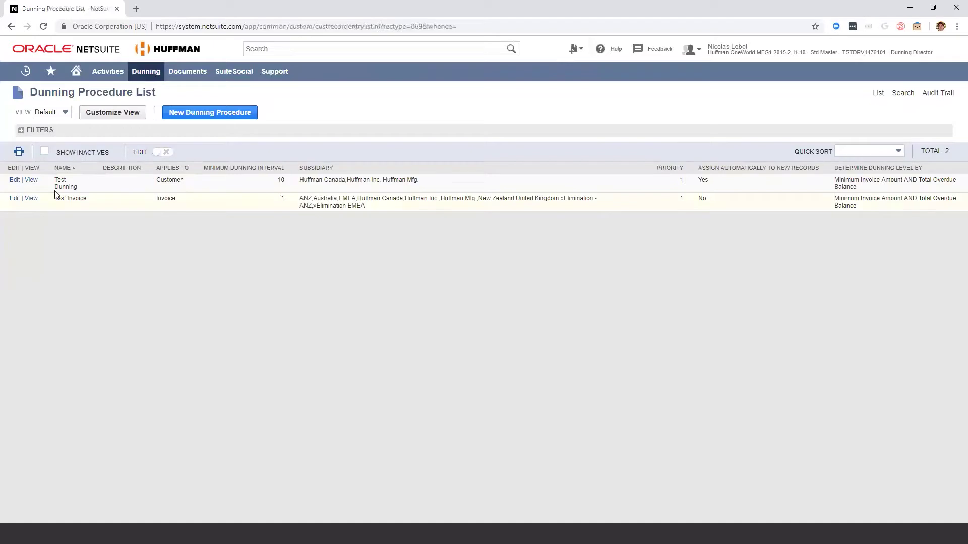
left_click(34, 182)
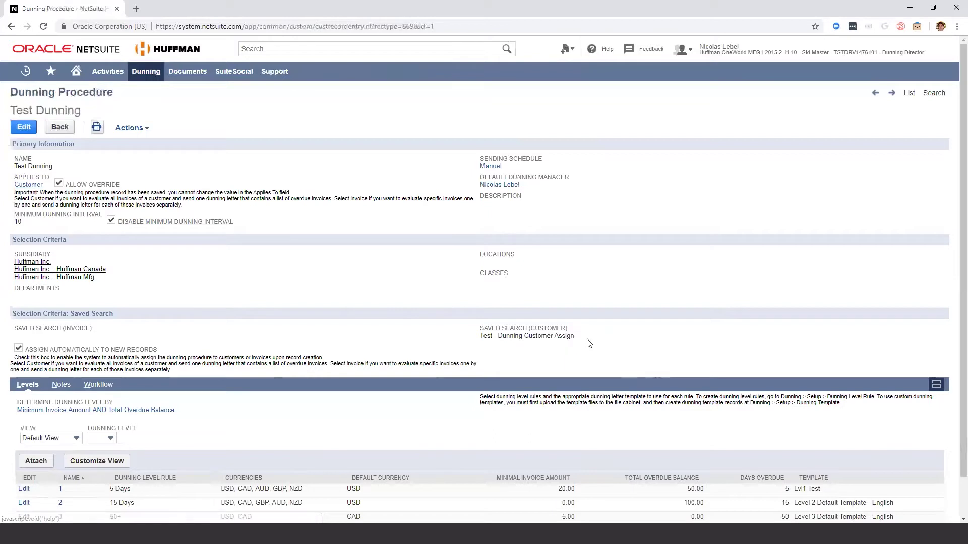
left_click_drag(589, 341, 480, 343)
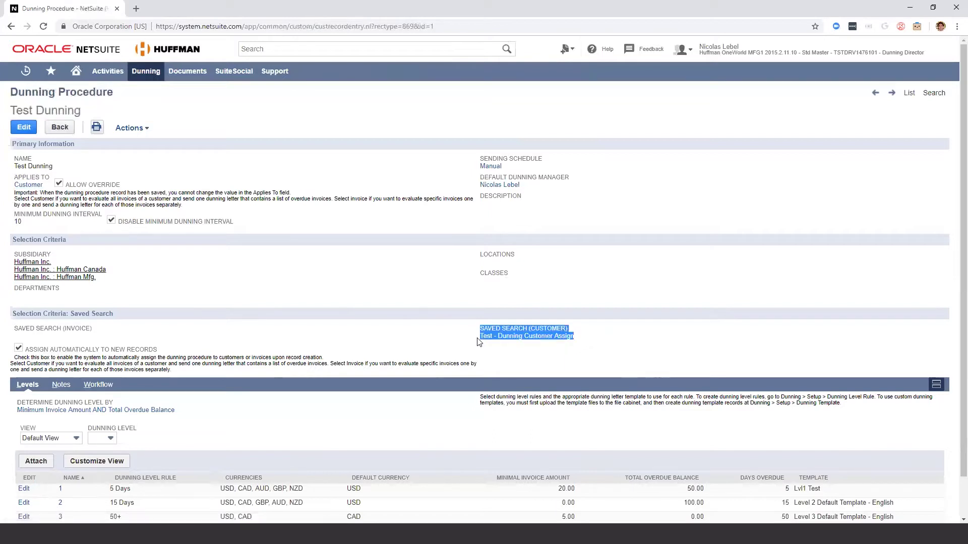
left_click(603, 343)
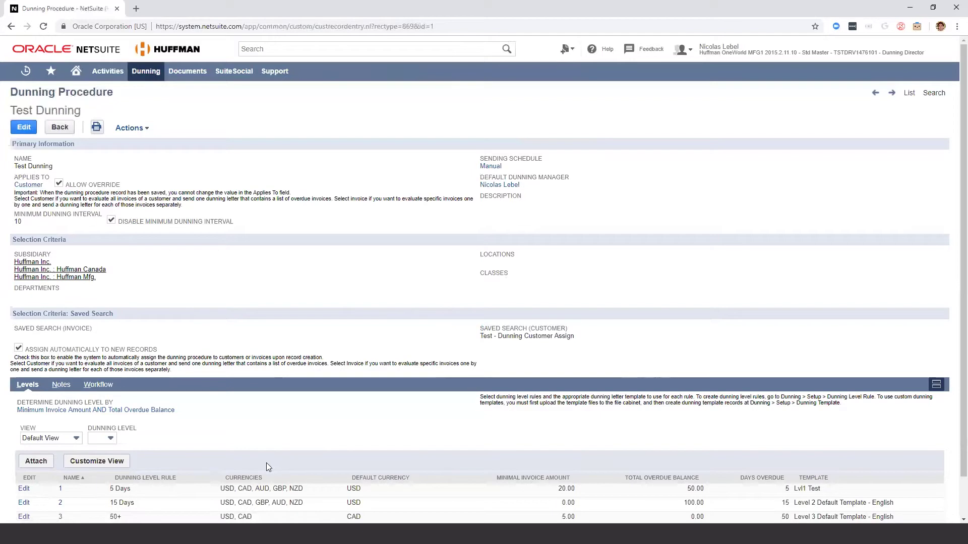
scroll(264, 411, "down", 2)
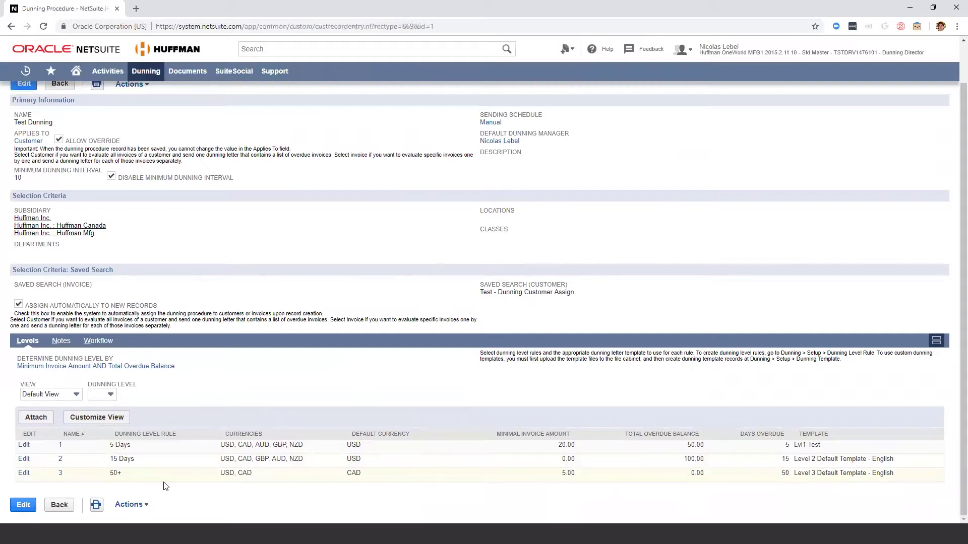
scroll(172, 471, "up", 2)
scroll(173, 471, "down", 2)
scroll(171, 201, "up", 2)
Step: View the Dunning Priorities List record under dunning procedure priority and show its invoice dunning procedures
mouse_move(146, 71)
mouse_move(157, 109)
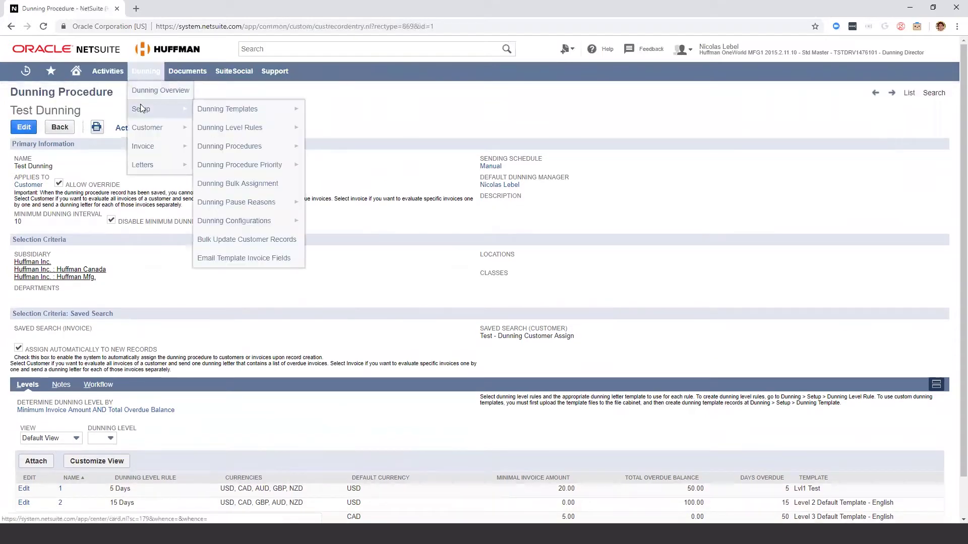
mouse_move(226, 148)
mouse_move(225, 168)
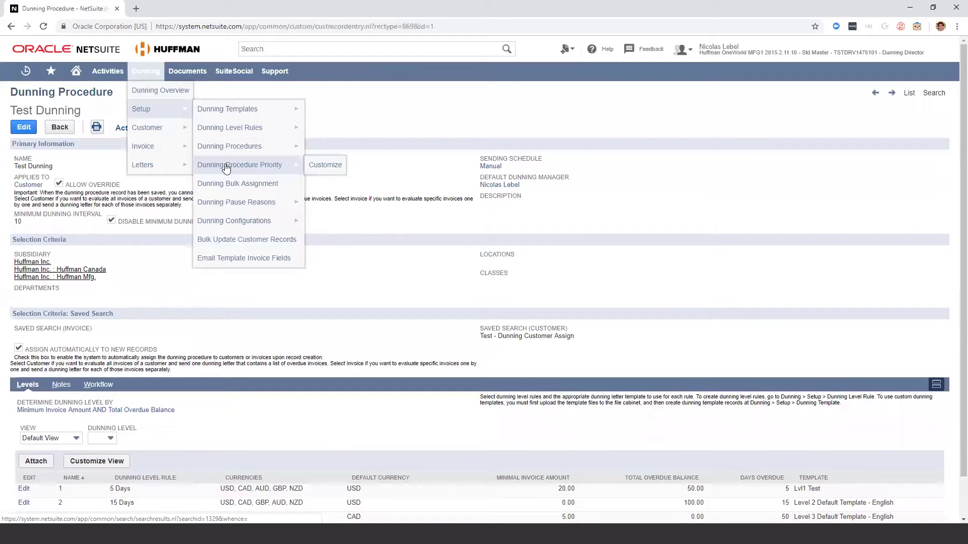
left_click(226, 168)
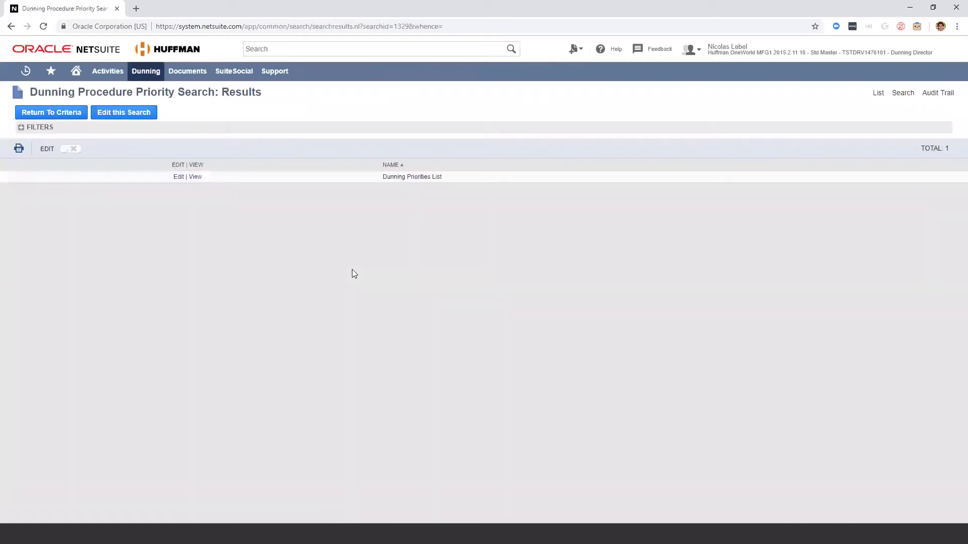
left_click(196, 177)
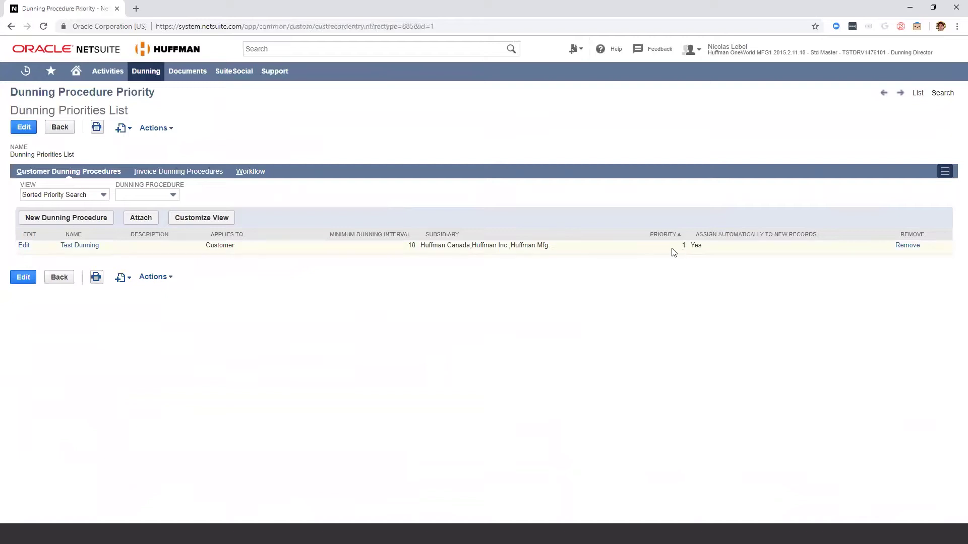
left_click(162, 174)
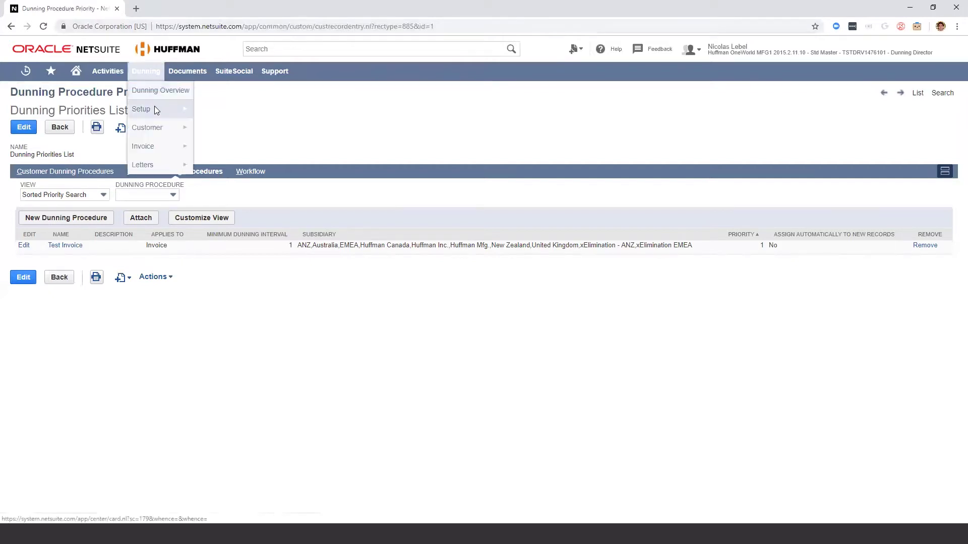
Step: Open Dunning Bulk Assignment and list the customers for the Test Dunning procedure, with Applies To set to Customer
mouse_move(154, 108)
left_click(247, 188)
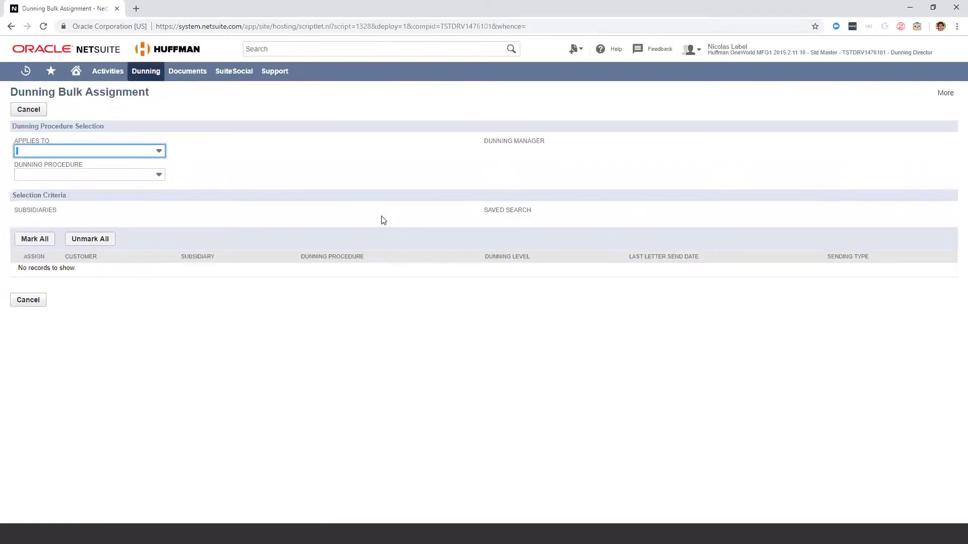
left_click(158, 151)
left_click(45, 176)
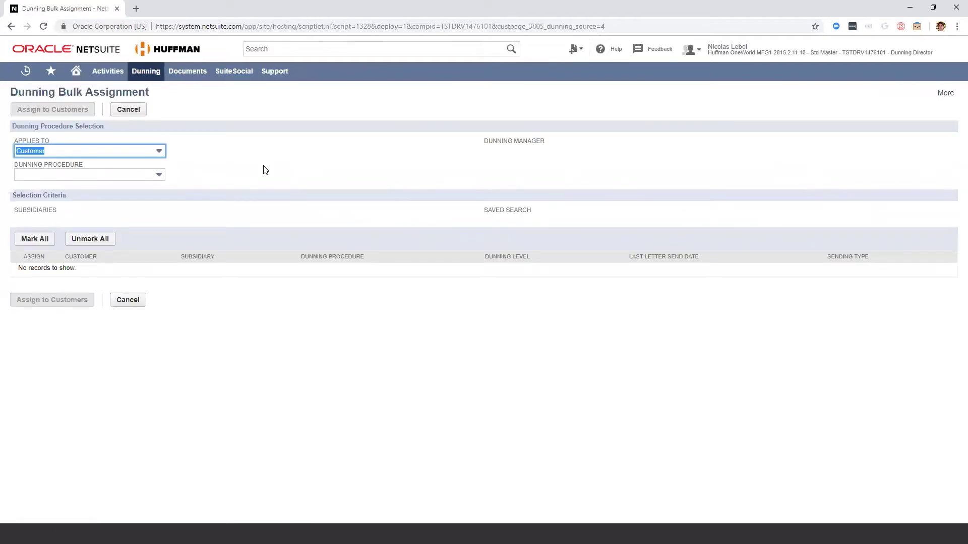
left_click(134, 176)
left_click(96, 199)
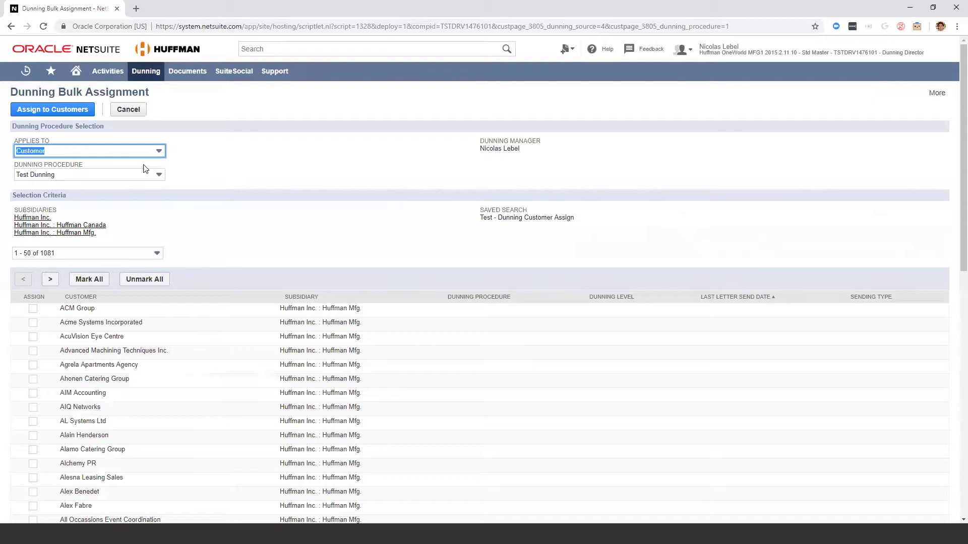
Step: Switch the bulk assignment to Invoice and select the Test Invoice dunning procedure to list its invoices
left_click(123, 151)
left_click(113, 188)
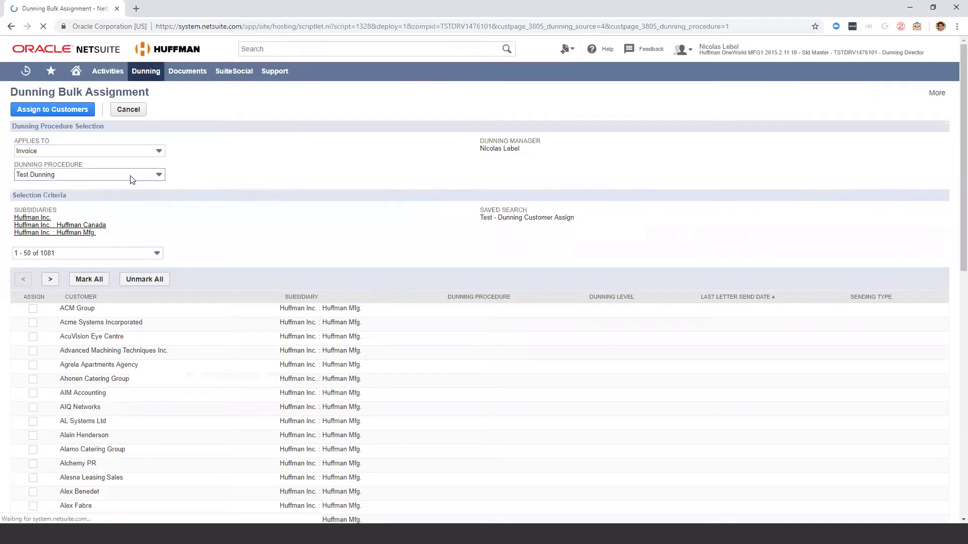
left_click(390, 154)
left_click(367, 176)
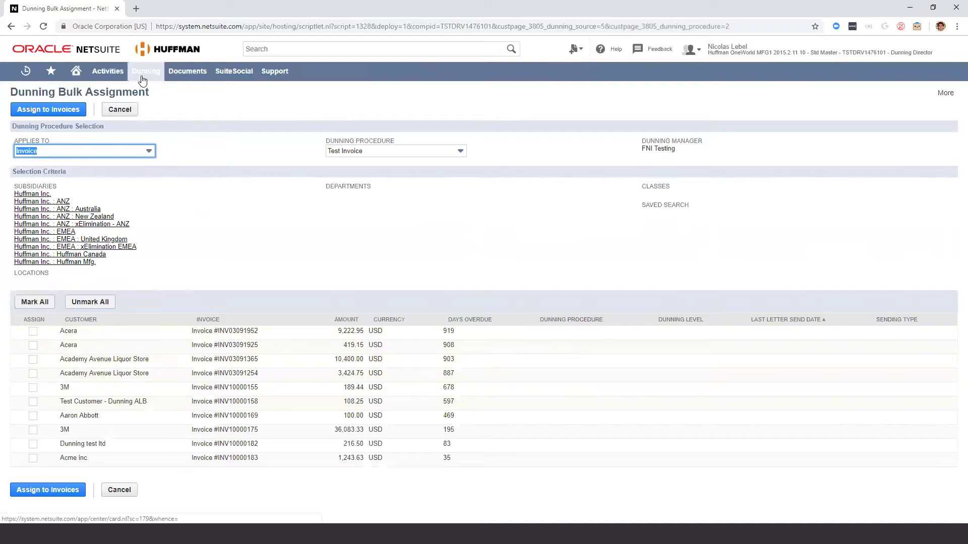
Step: Open the list of dunning pause reasons and view the Query Sales reason
mouse_move(145, 71)
mouse_move(148, 114)
mouse_move(249, 204)
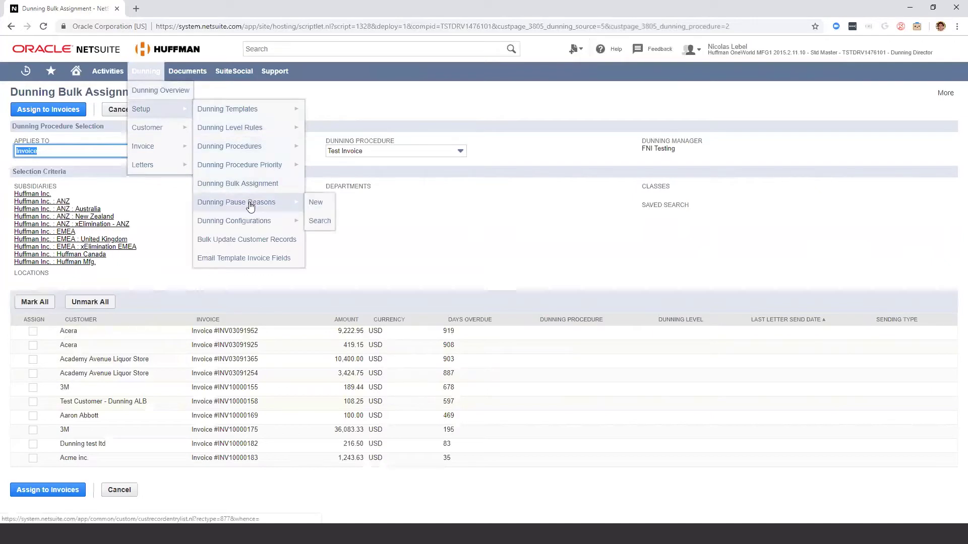
left_click(251, 204)
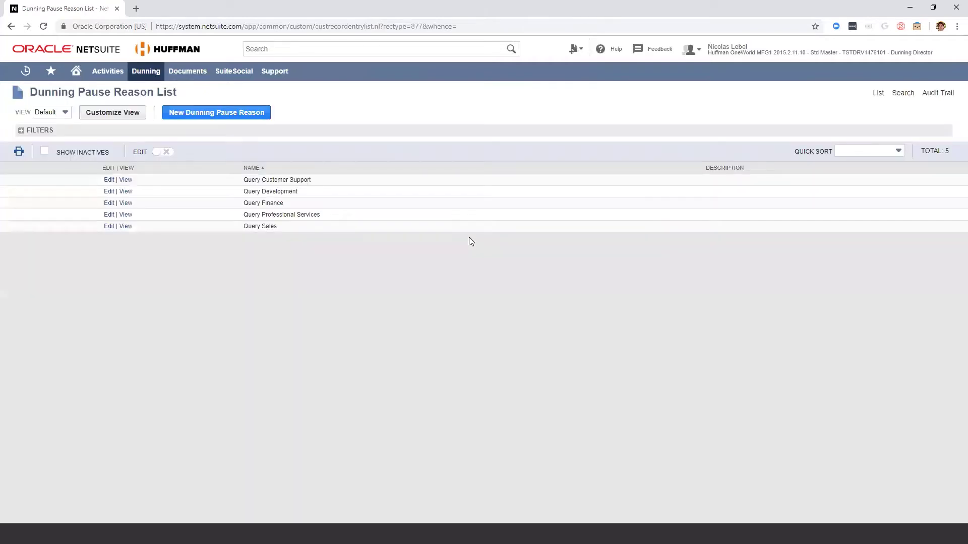
left_click(130, 226)
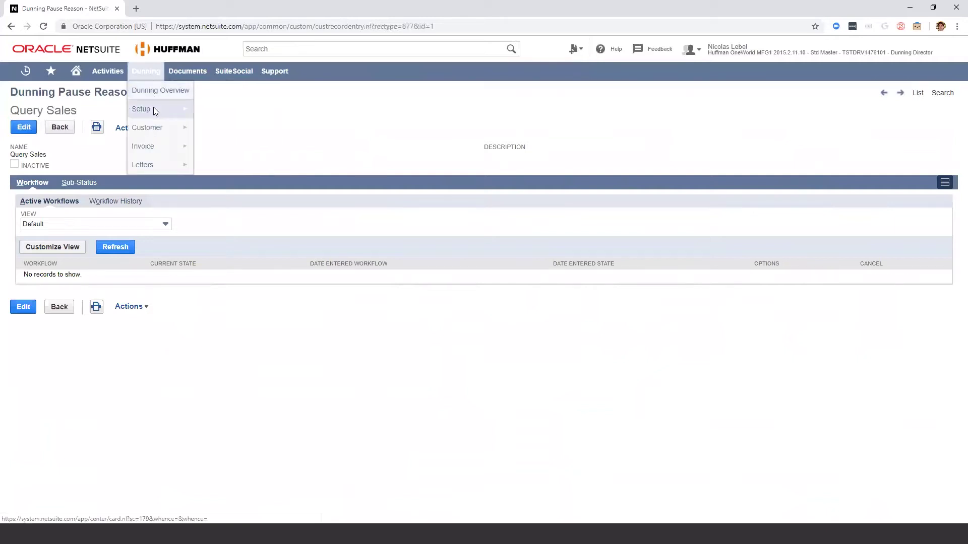
Step: Review the dunning configuration list by subsidiary and open the page for bulk updating customer records for dunning
mouse_move(153, 107)
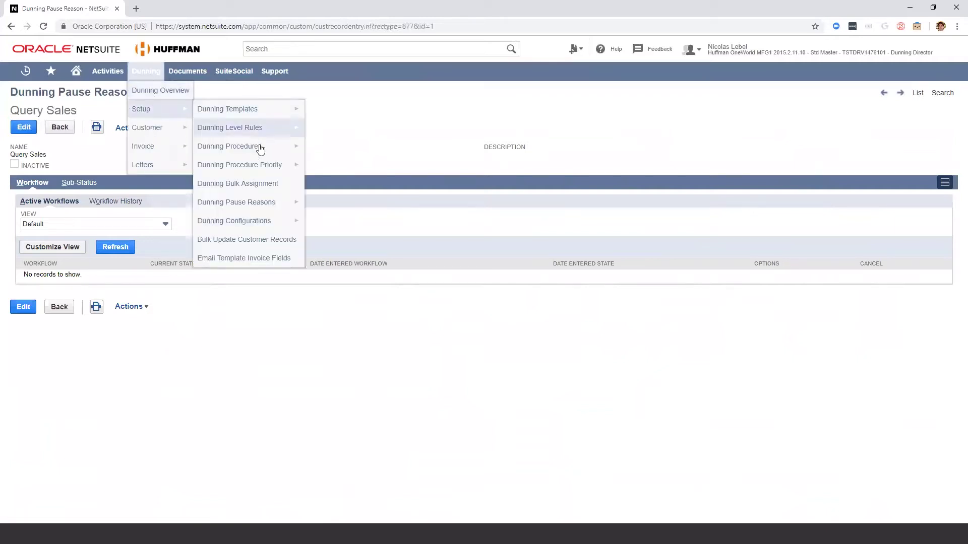
left_click(249, 222)
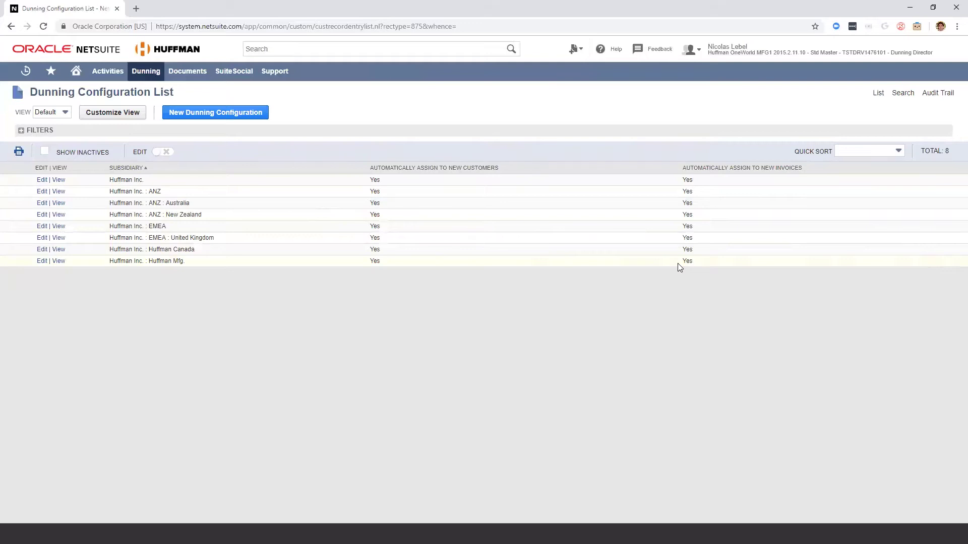
mouse_move(137, 79)
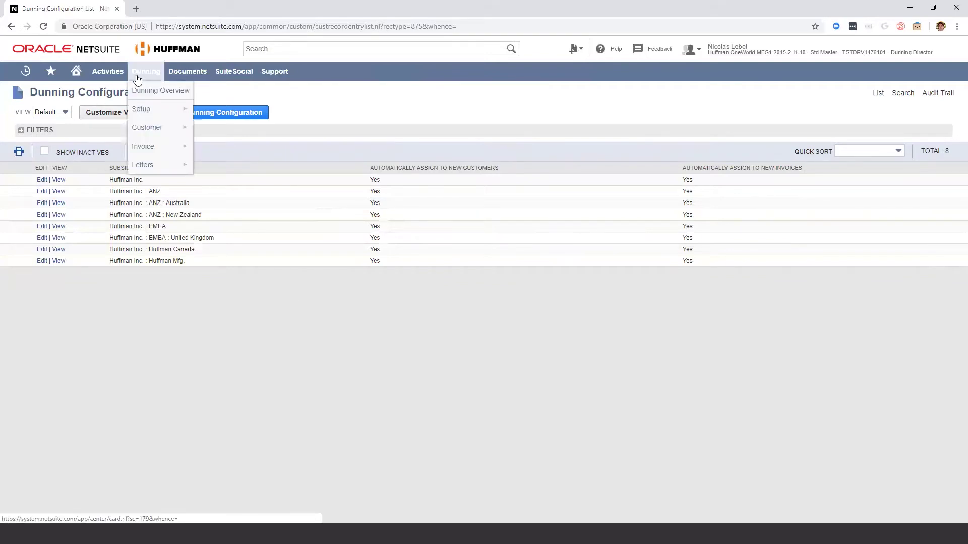
mouse_move(140, 108)
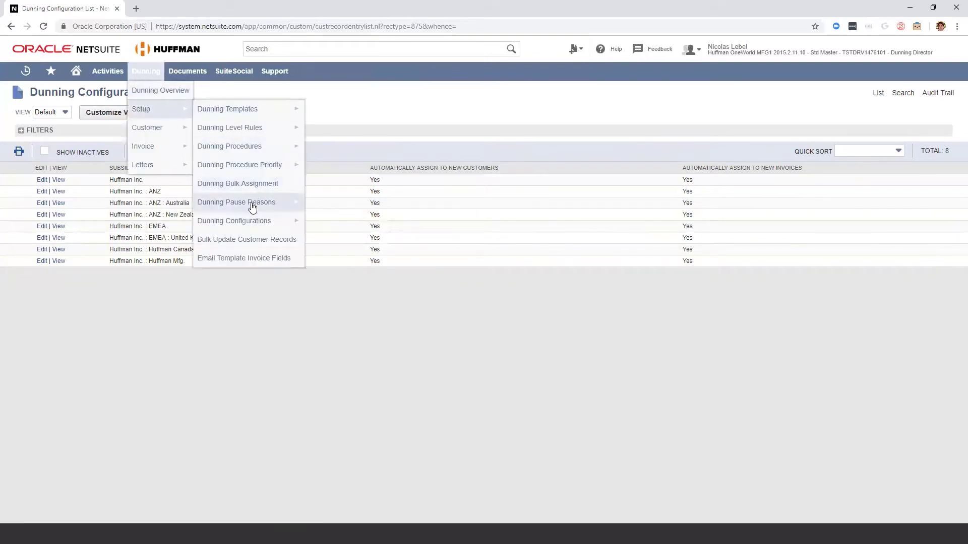
left_click(253, 244)
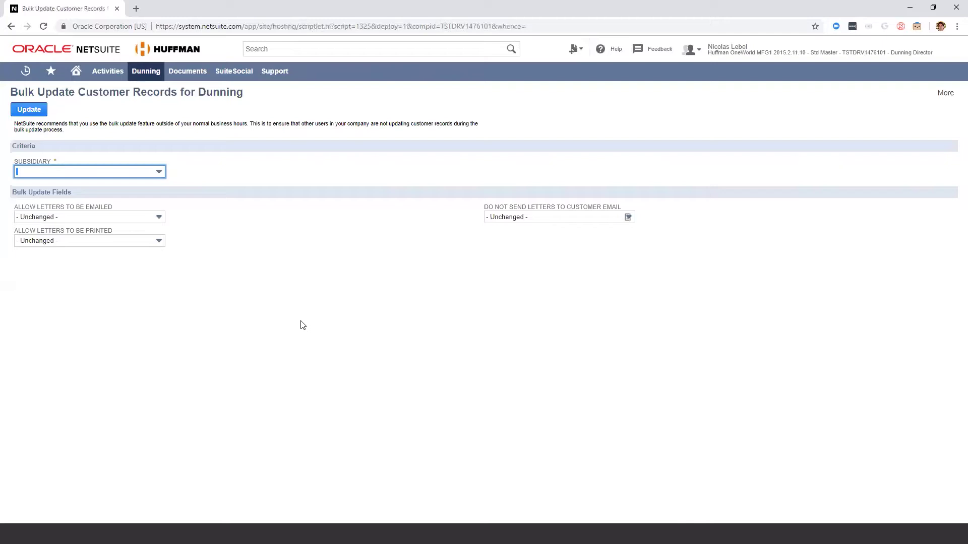
Step: Open the customer Dunning test ltd from the overdue receivables and review its dunning recipient and setup details, including the last email sent
left_click(147, 79)
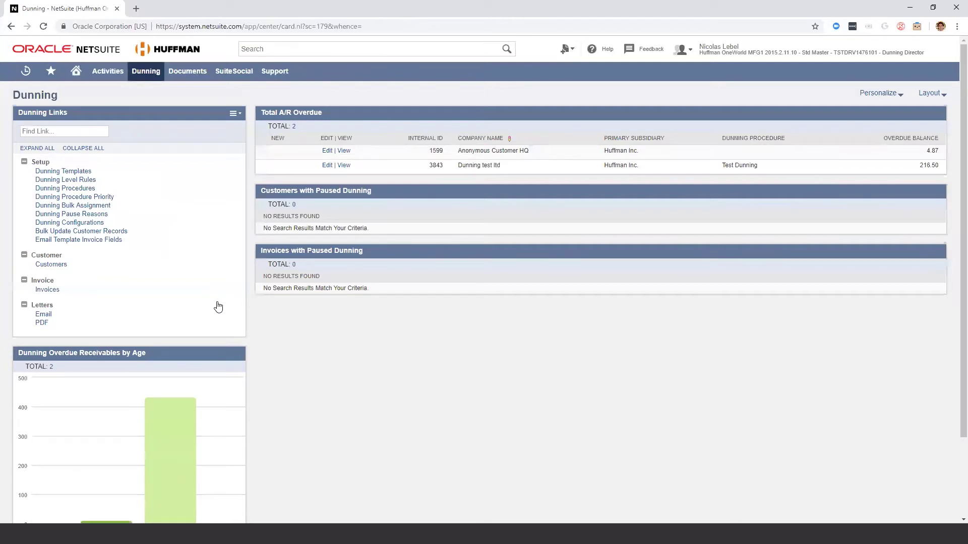
left_click(344, 166)
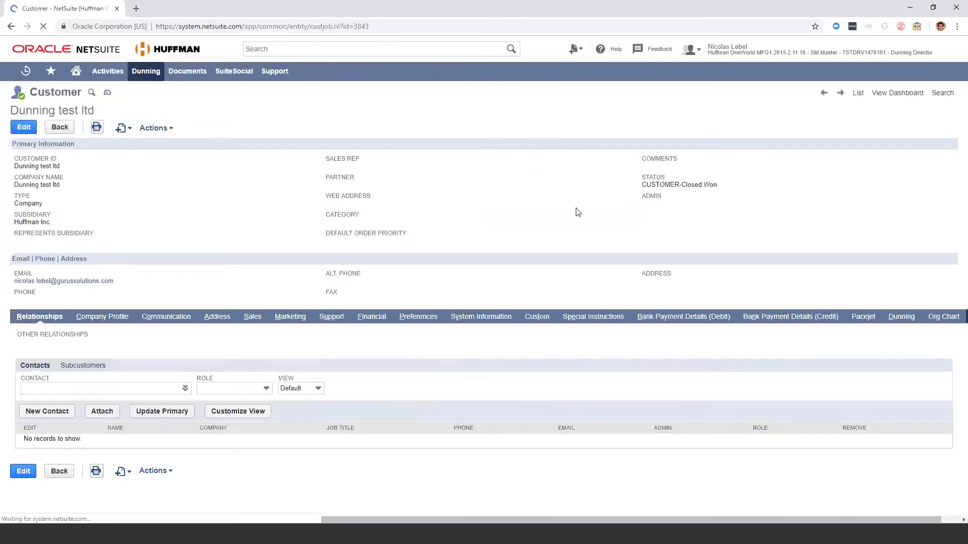
left_click(902, 317)
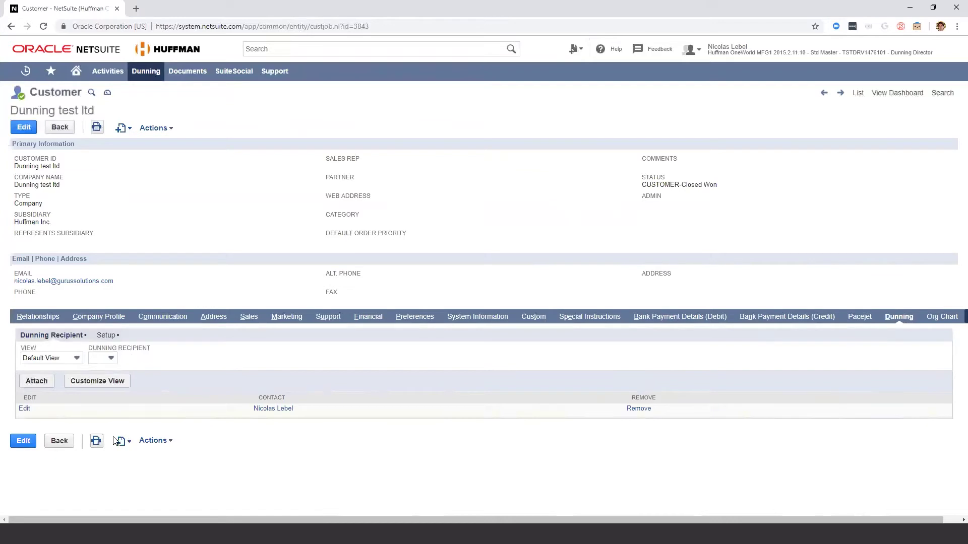
mouse_move(115, 441)
left_click(108, 336)
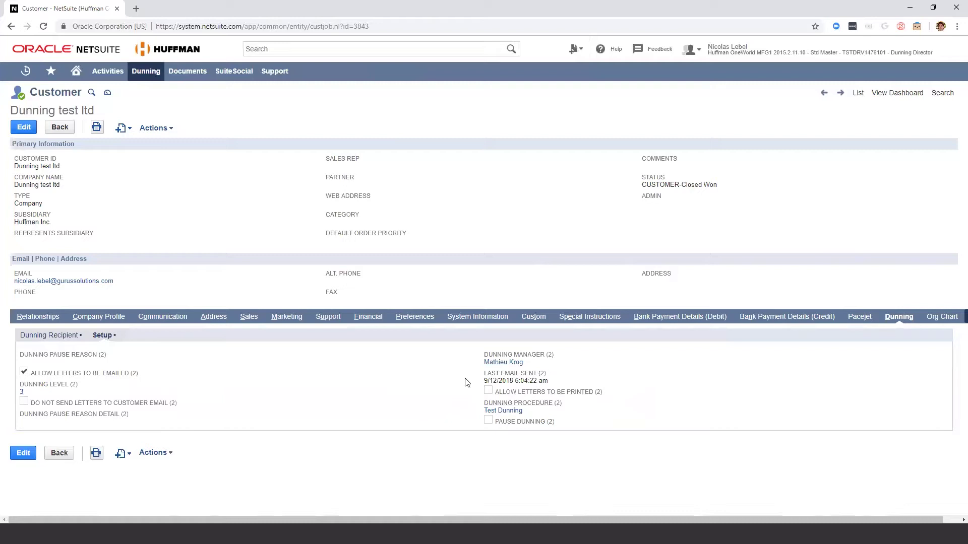
left_click_drag(573, 382, 484, 381)
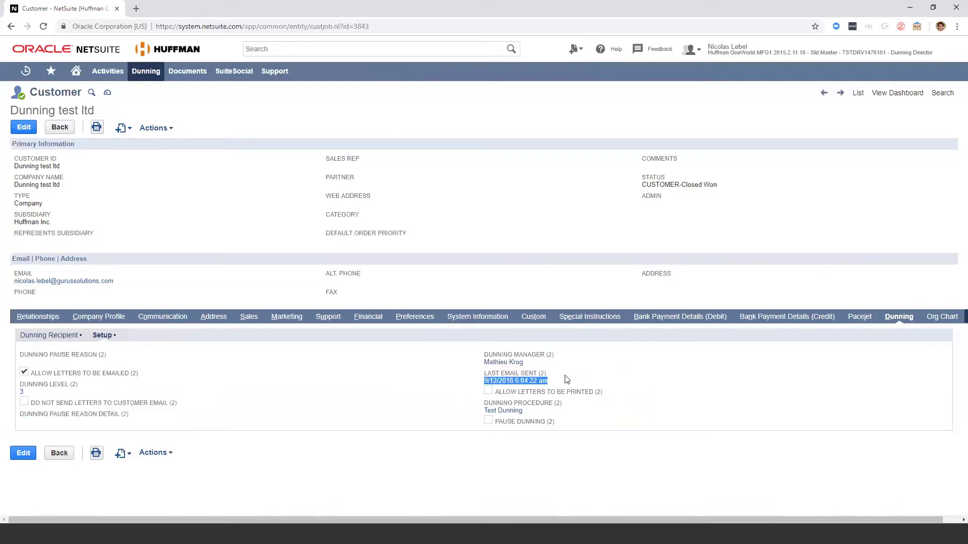
left_click(567, 379)
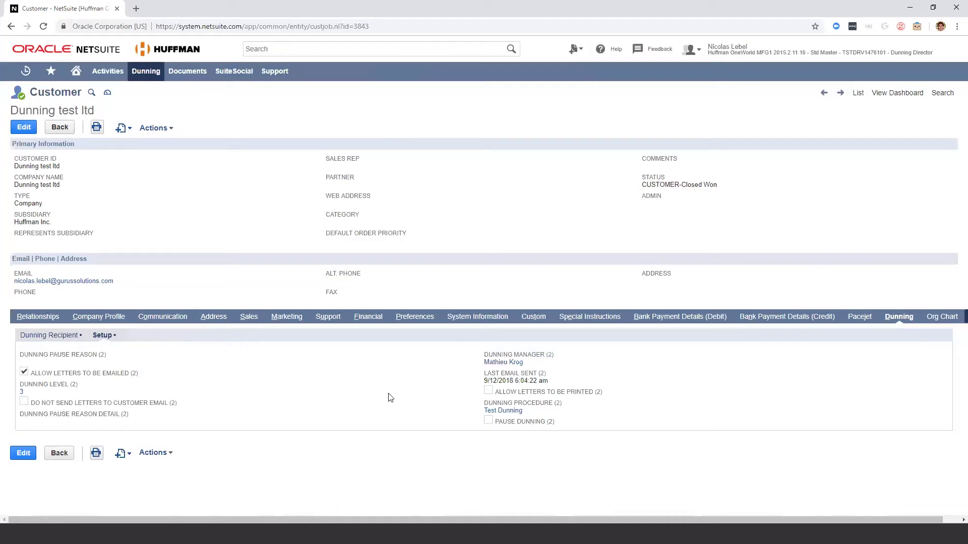
Step: Open the bulk update of customer records for dunning and select the Huffman Inc. subsidiary
mouse_move(152, 81)
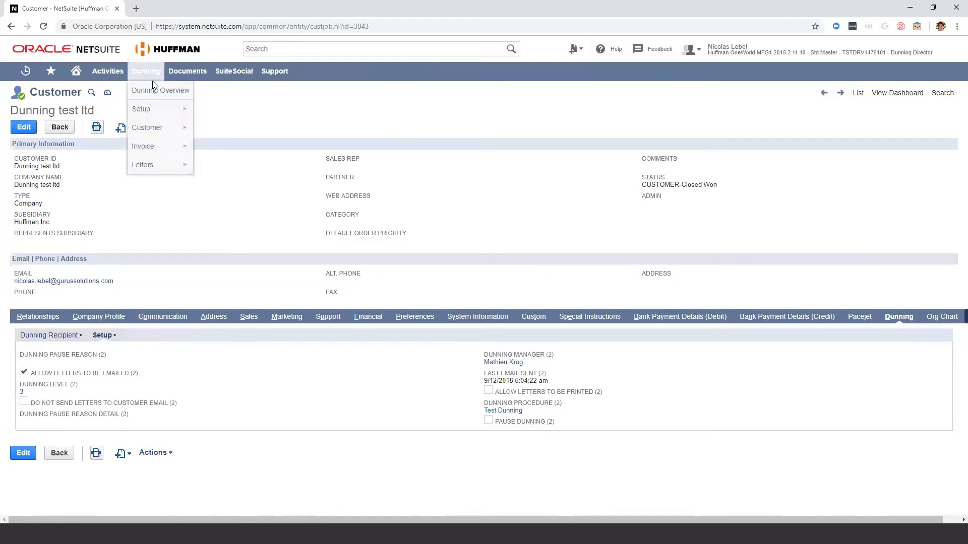
mouse_move(153, 113)
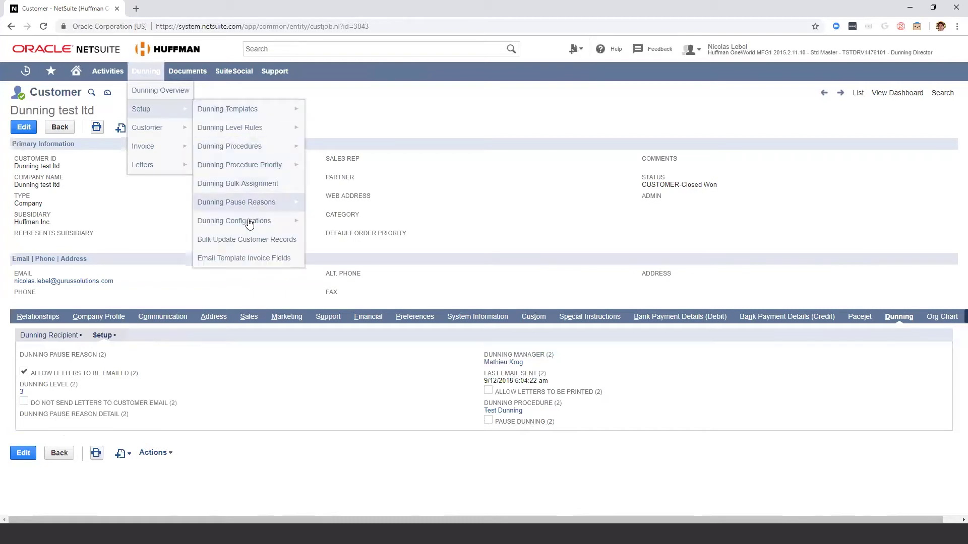
left_click(248, 242)
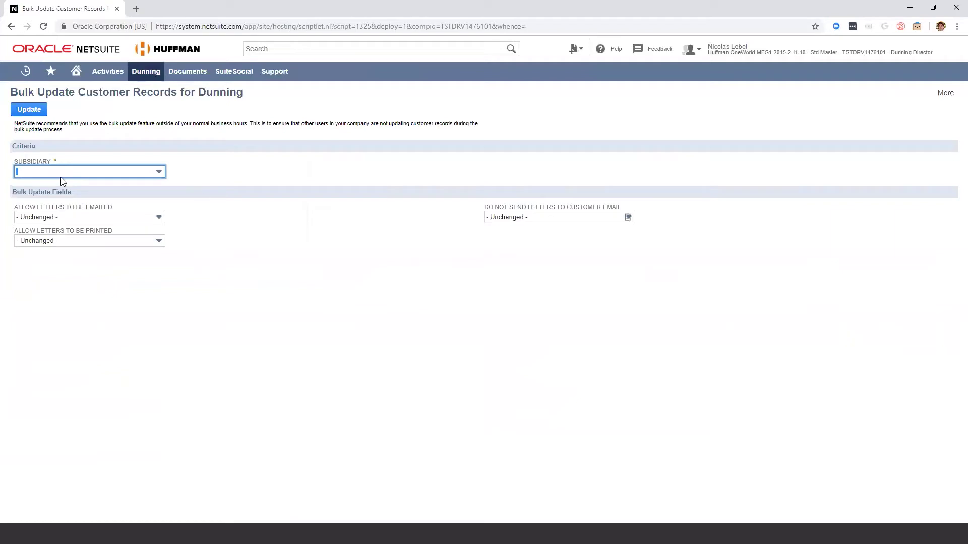
left_click(66, 175)
left_click(65, 197)
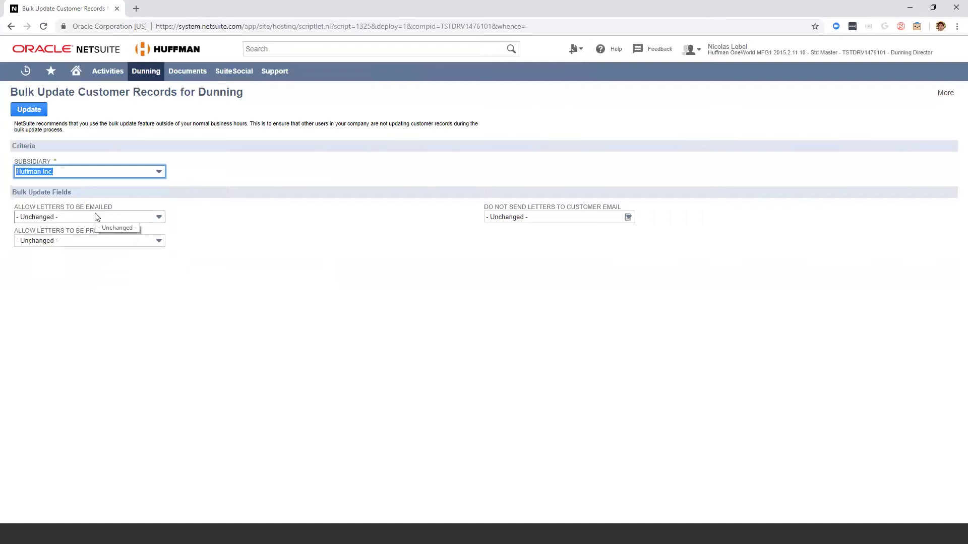
Step: Set Allow Letters to Be Printed to Checked and Allow Letters to Be Emailed to Not checked
left_click(81, 241)
left_click(62, 265)
left_click(61, 217)
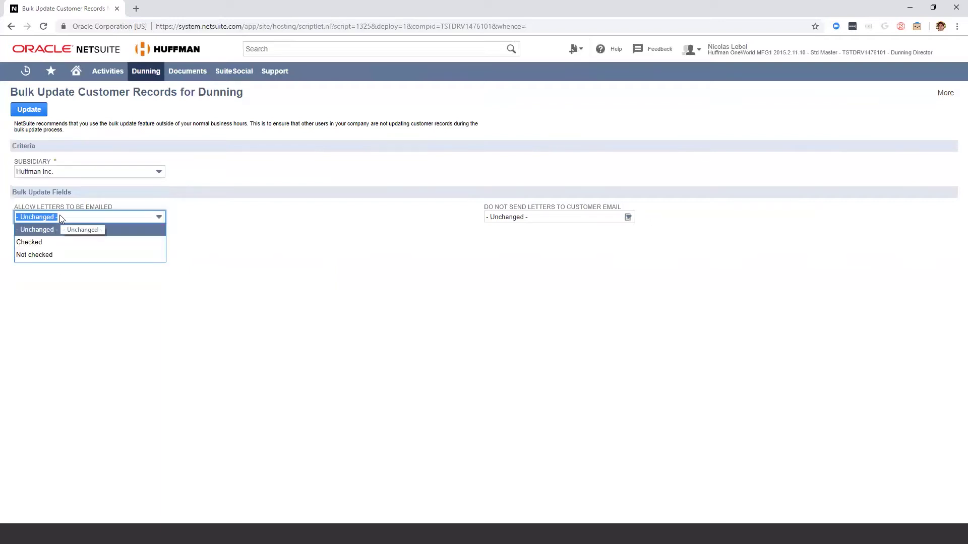
left_click(43, 255)
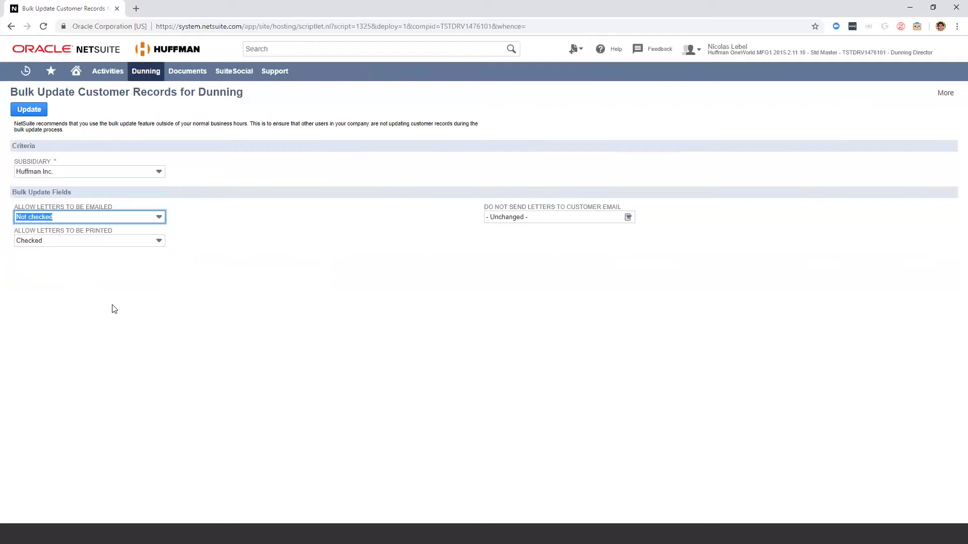
Step: Swap the letter options so printing is Not checked and emailing is Checked
left_click(117, 241)
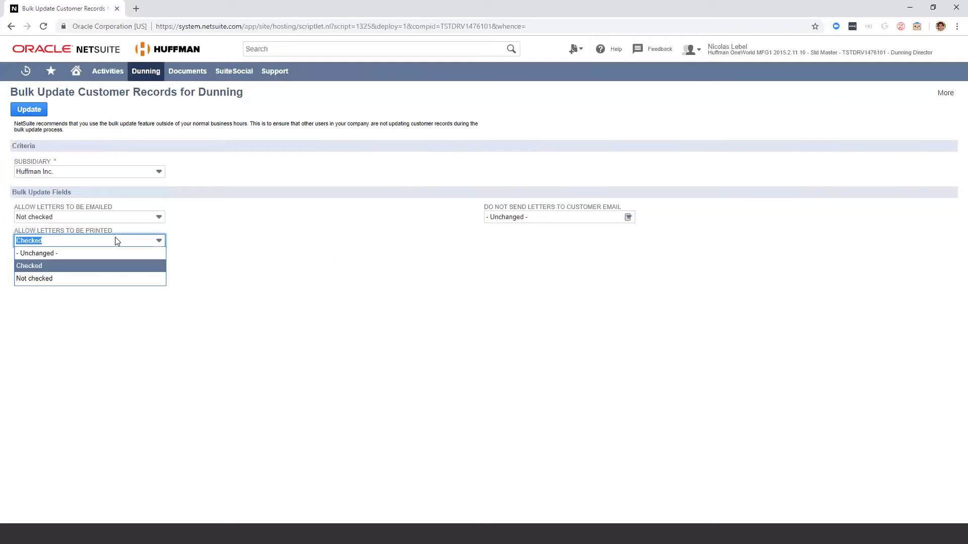
left_click(50, 280)
left_click(59, 217)
left_click(56, 241)
left_click(79, 301)
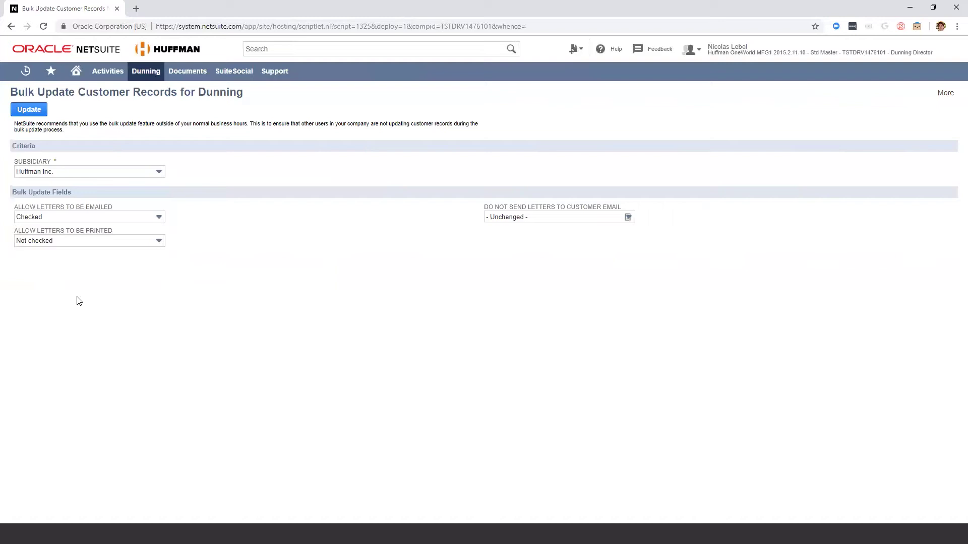
Step: Leave the bulk update unsaved and review the invoice field labels and IDs in Email Template Invoice Fields
mouse_move(146, 71)
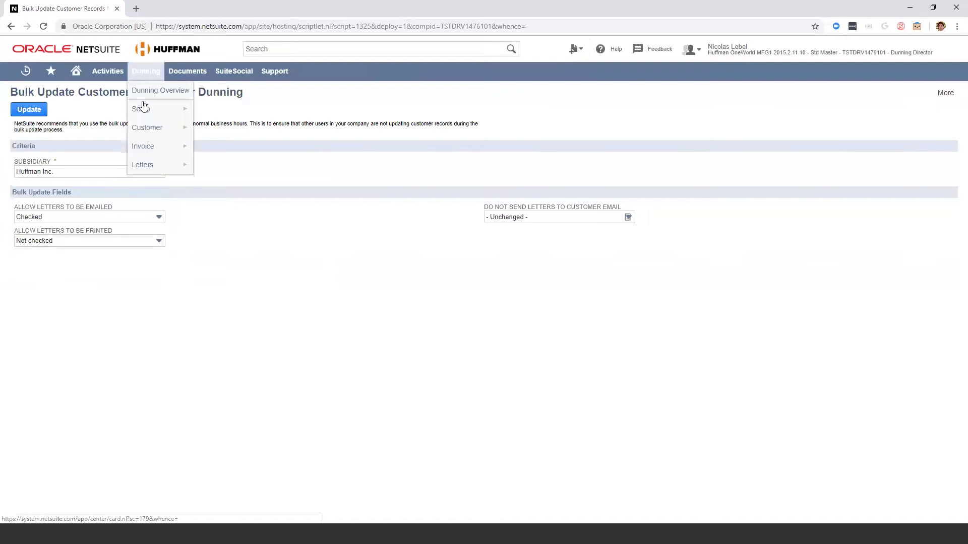
mouse_move(154, 110)
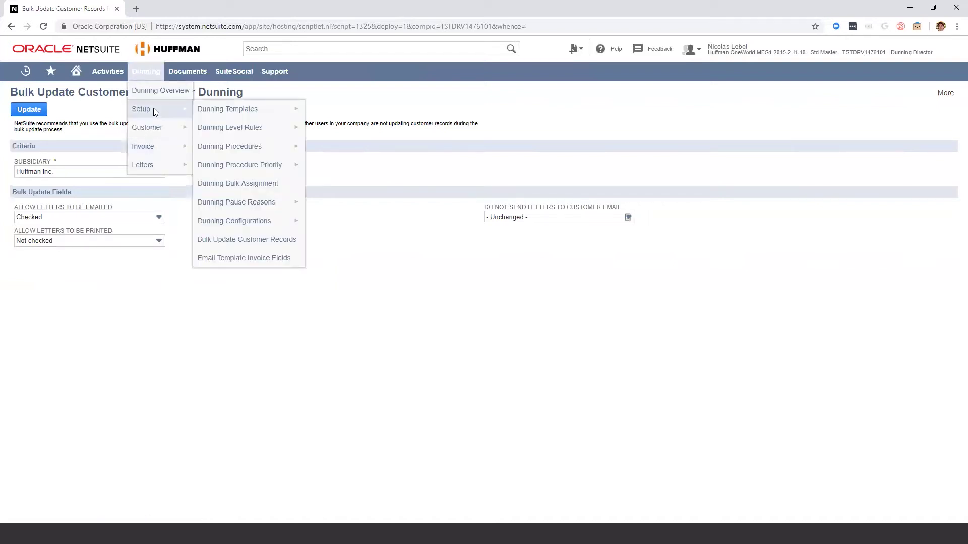
left_click(237, 259)
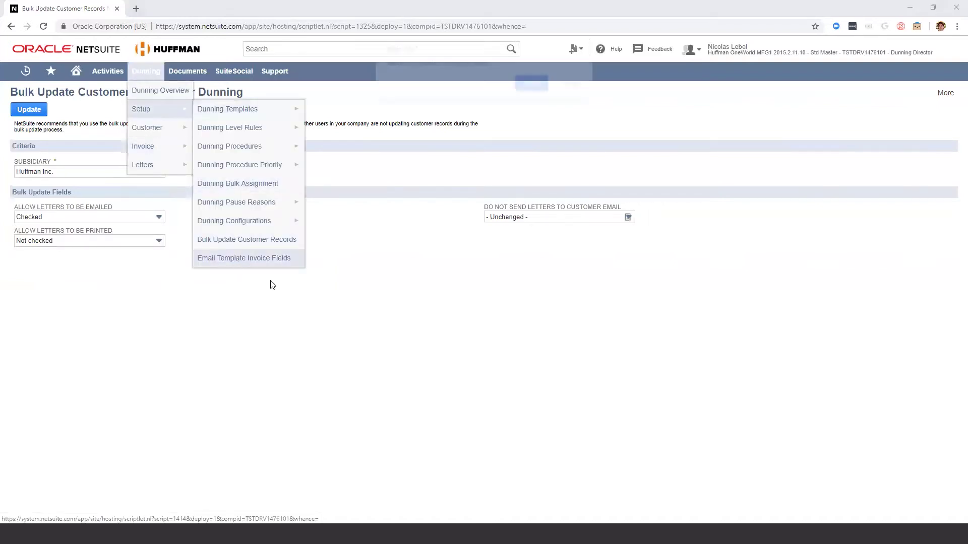
left_click(524, 82)
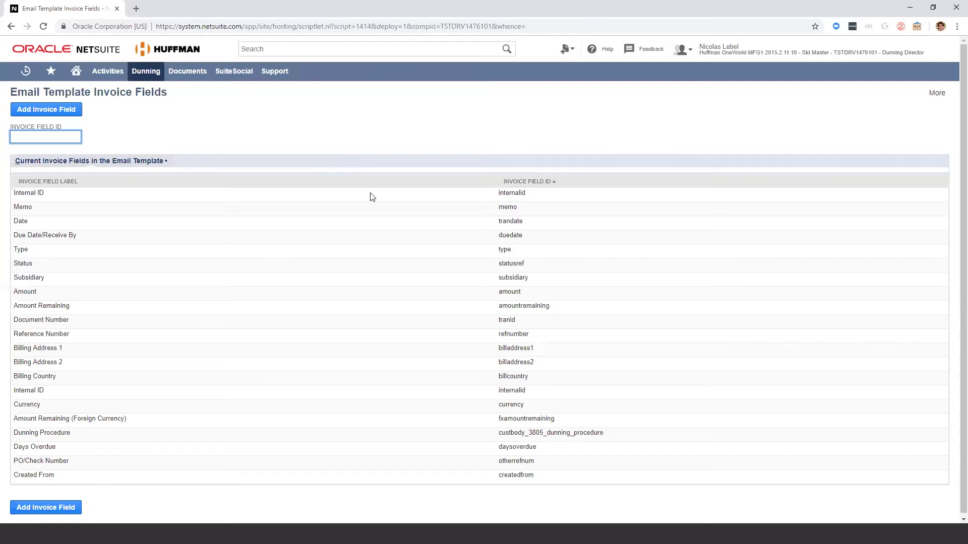
left_click_drag(499, 193, 530, 266)
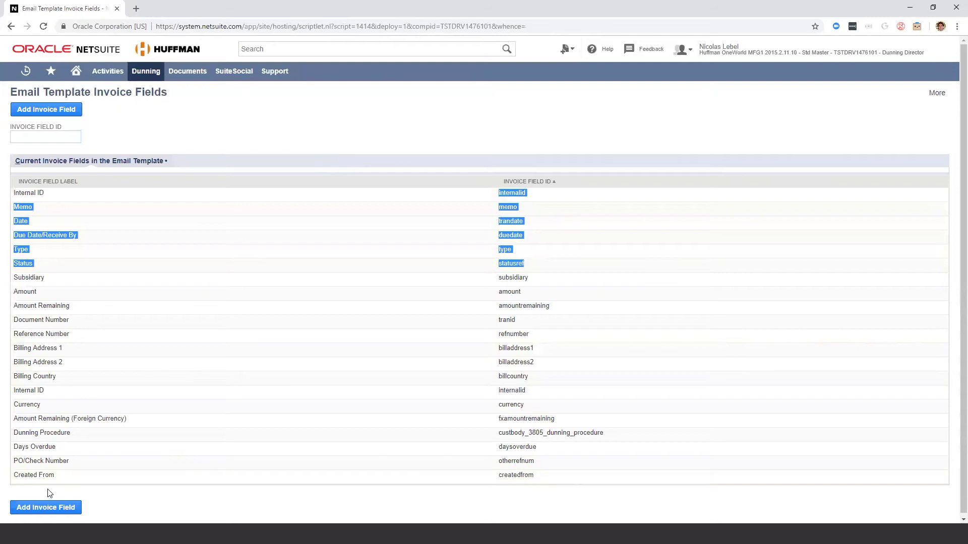
left_click(83, 476)
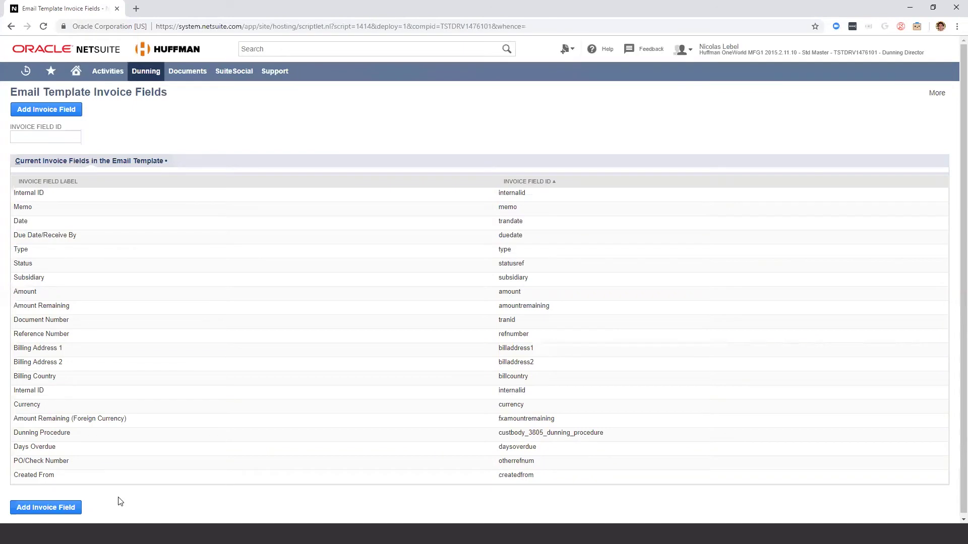
Step: Switch to the Dunning Manager role and open its Dunning overview
left_click(150, 79)
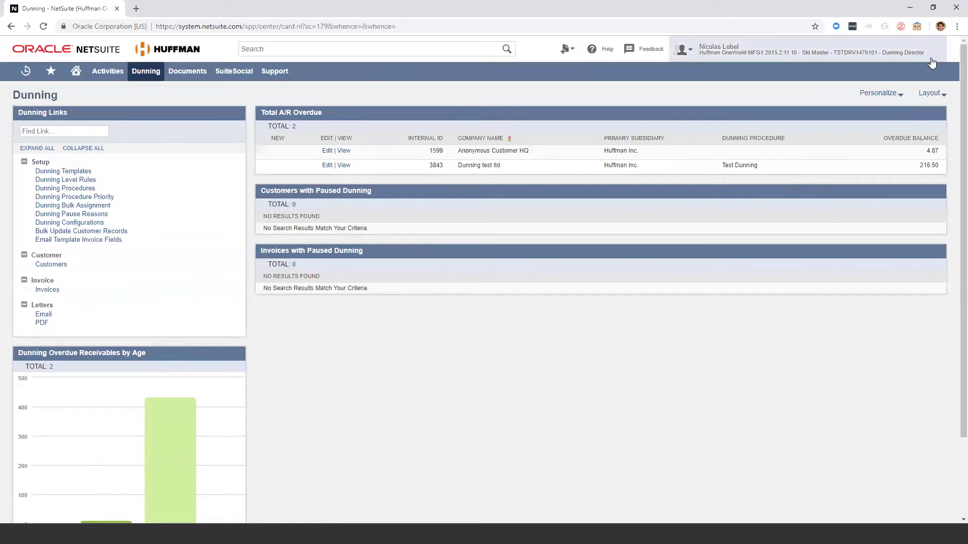
mouse_move(927, 53)
left_click(888, 126)
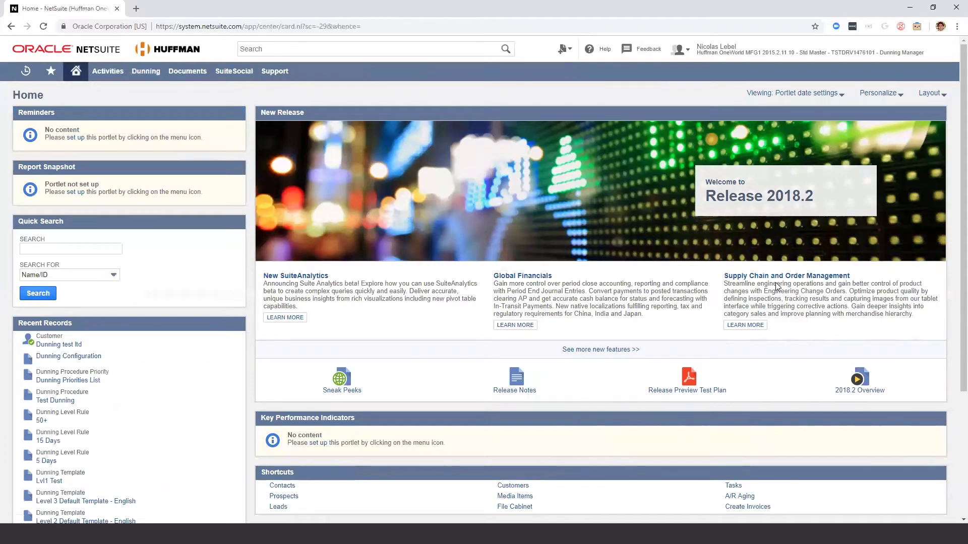
left_click(146, 73)
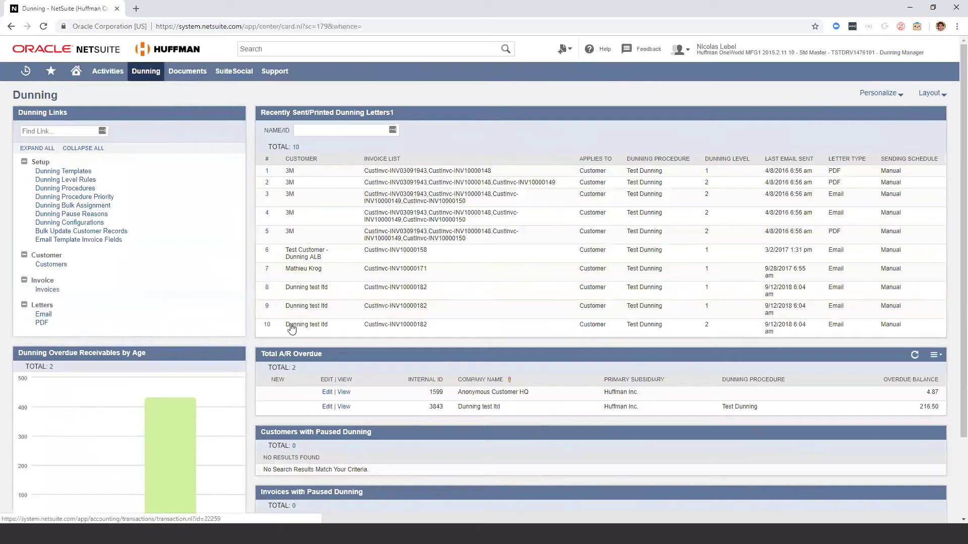
Step: Examine the recently sent or printed dunning letters, including their customers, invoices and last email dates
mouse_move(293, 325)
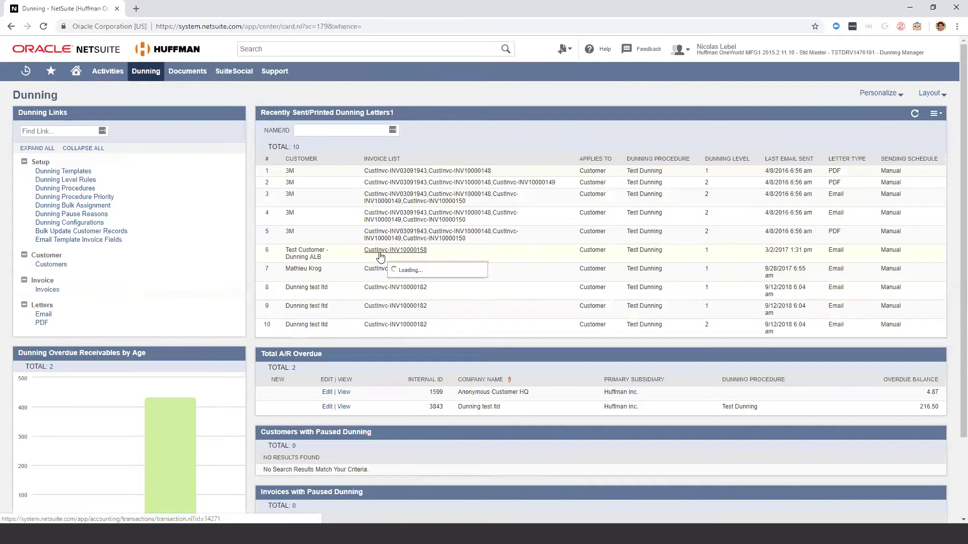
mouse_move(300, 262)
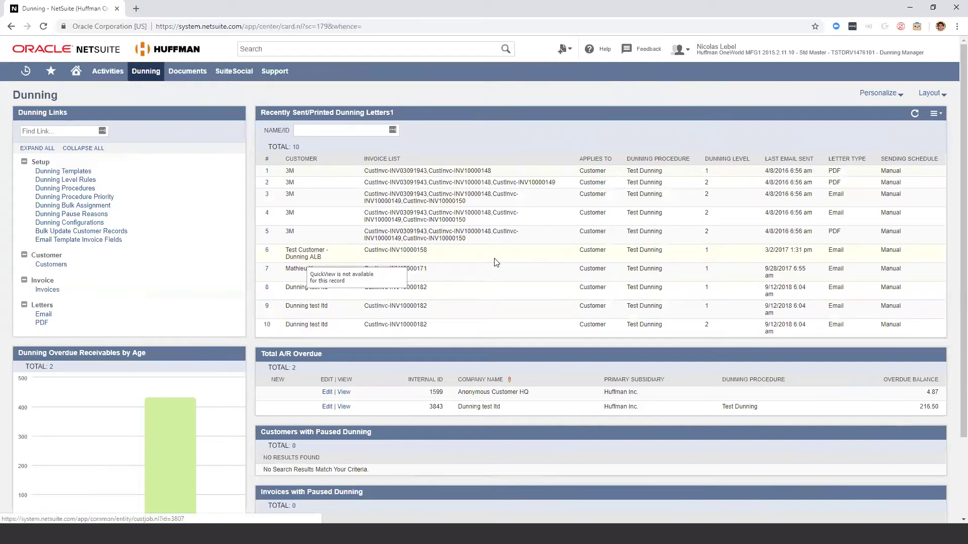
double_click(776, 250)
left_click(783, 261)
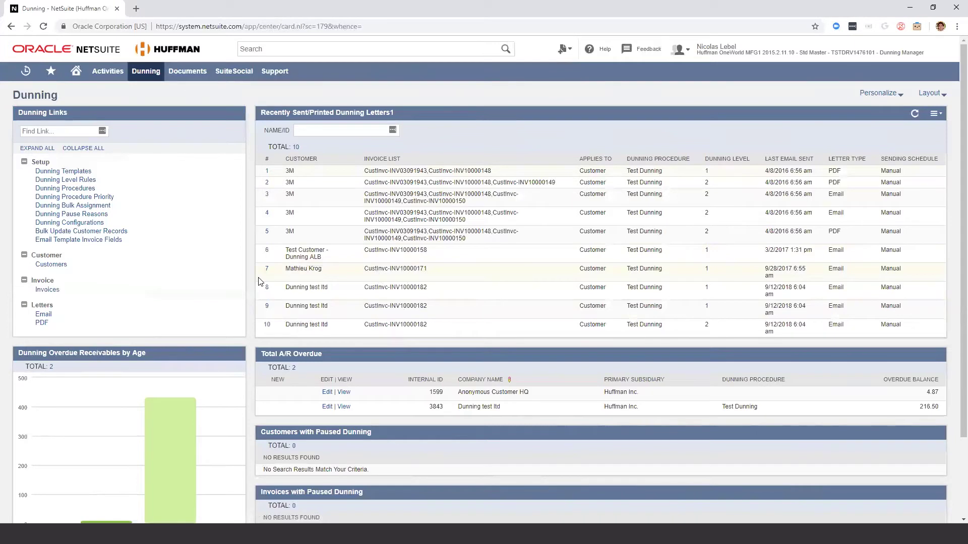
Step: Open the dunning email sending queue, mark the level 2 letter for Acme inc. and send it
left_click(44, 314)
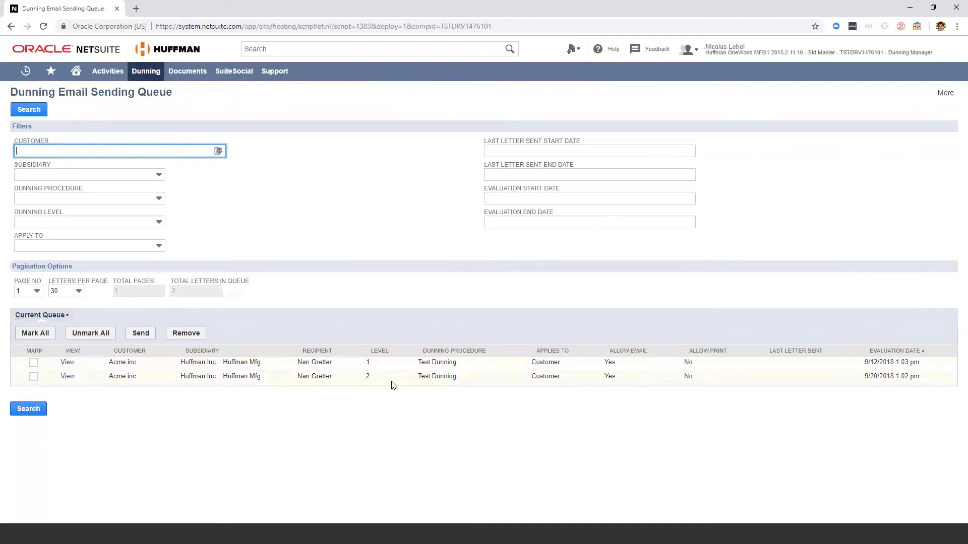
double_click(367, 376)
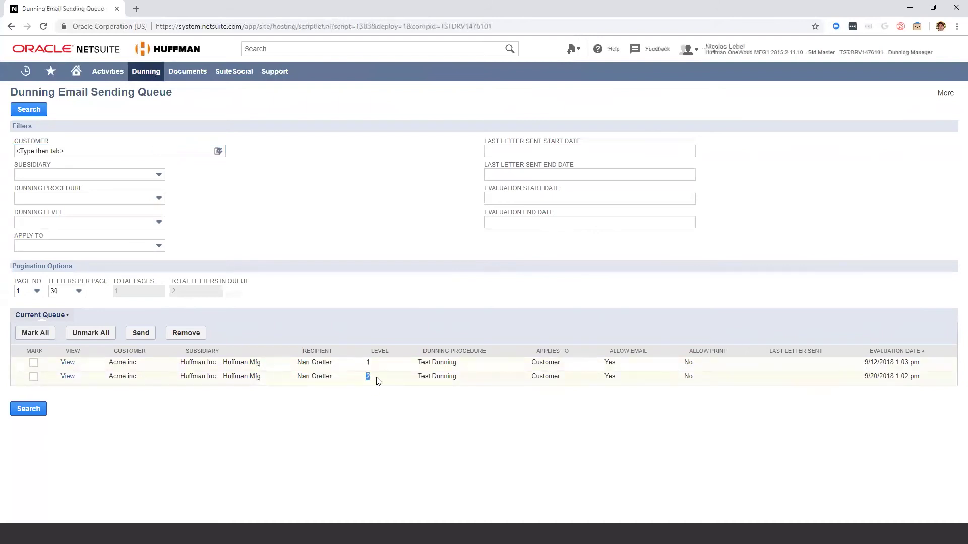
double_click(382, 364)
left_click(34, 377)
left_click(142, 335)
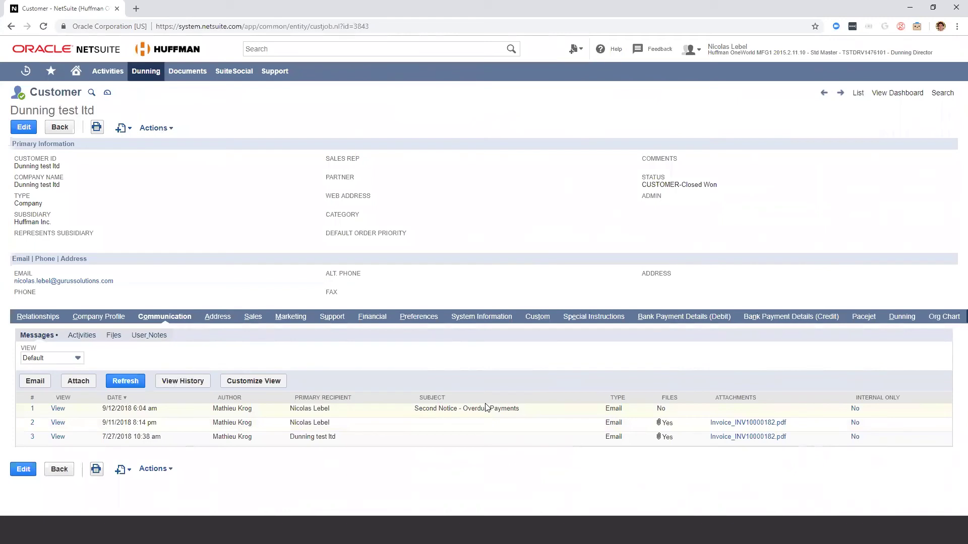
Step: View the customer's Second Notice - Overdue Payments email with its invoice table, recipients, attachments and read receipts, and close it
left_click_drag(415, 409, 535, 415)
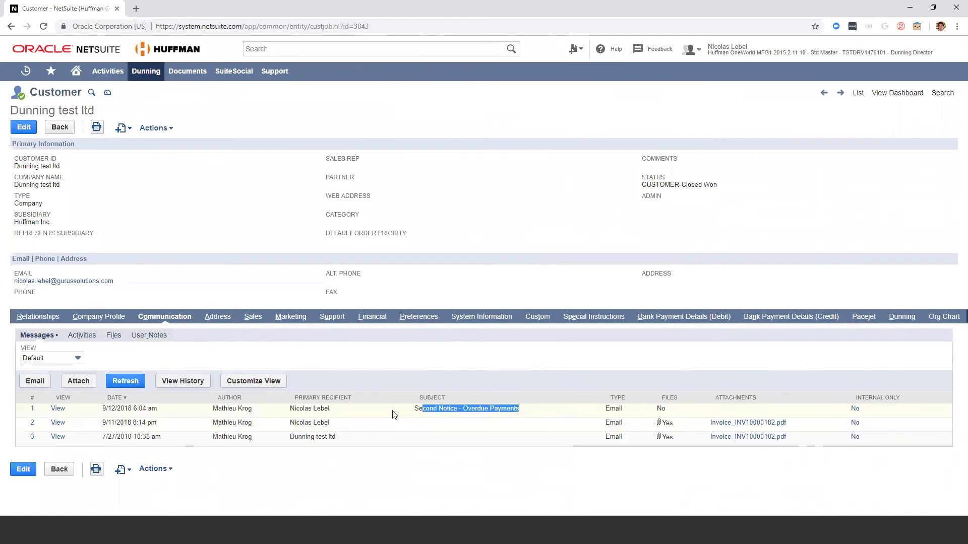
left_click(58, 409)
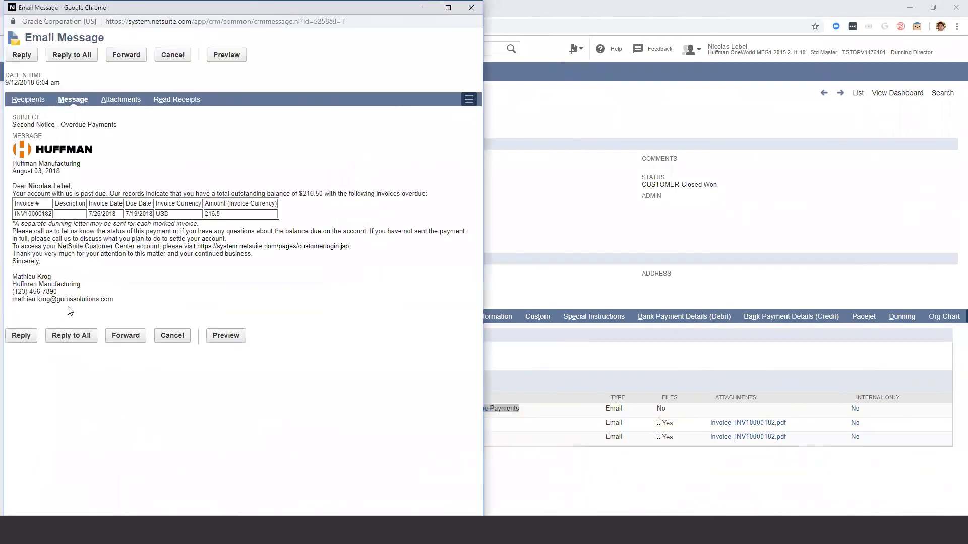
left_click_drag(14, 202, 303, 220)
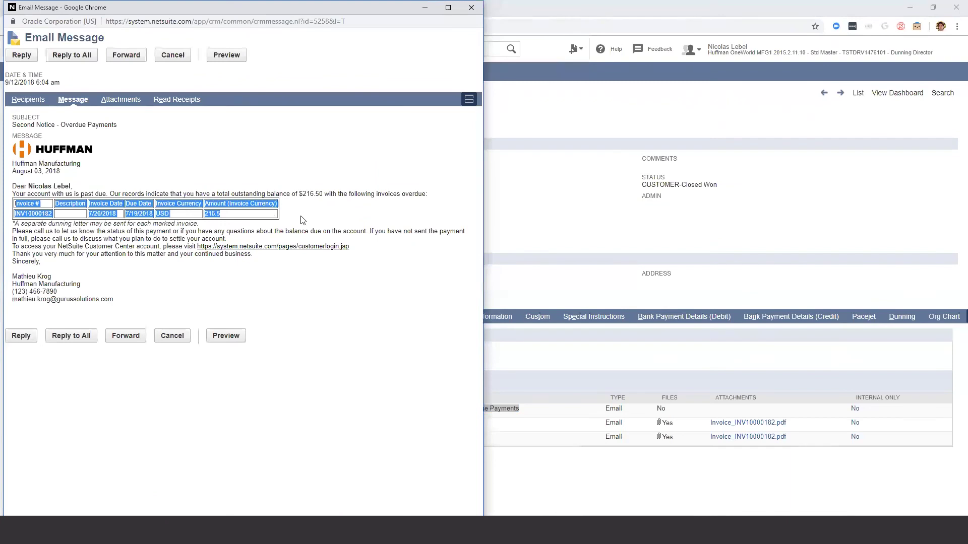
left_click(252, 421)
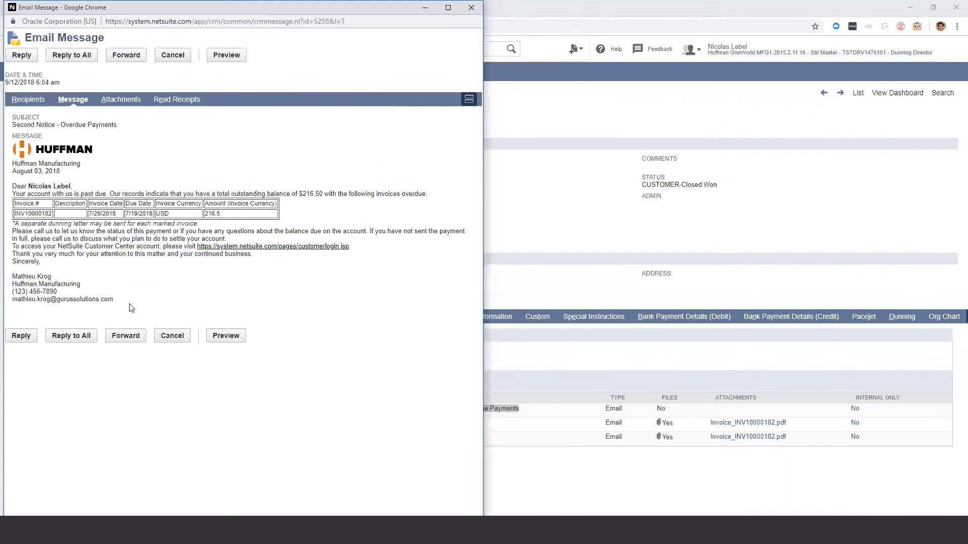
left_click(30, 102)
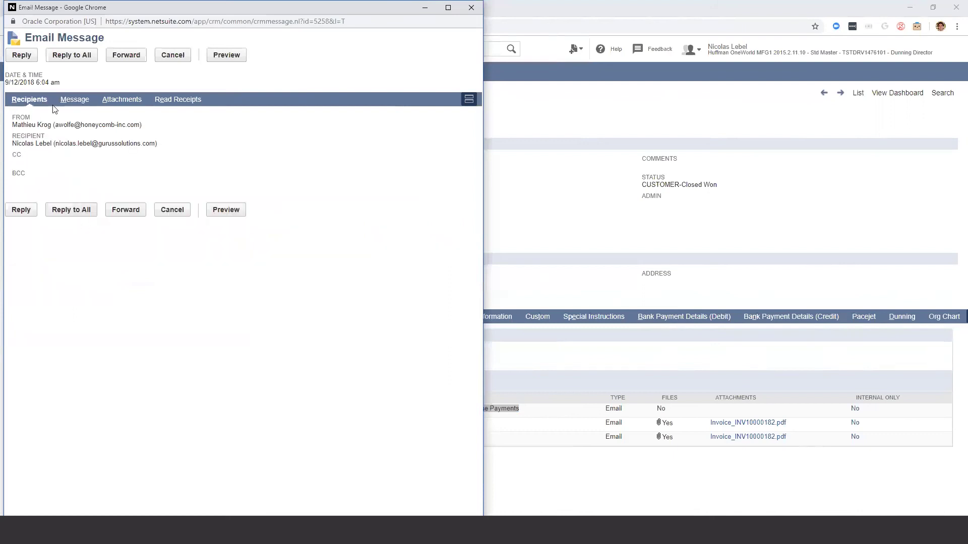
left_click(127, 101)
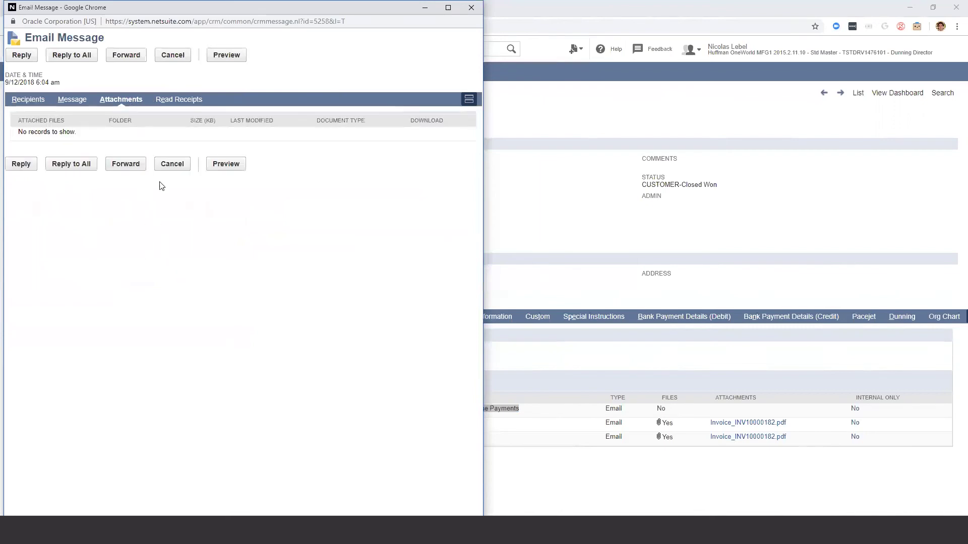
left_click(178, 100)
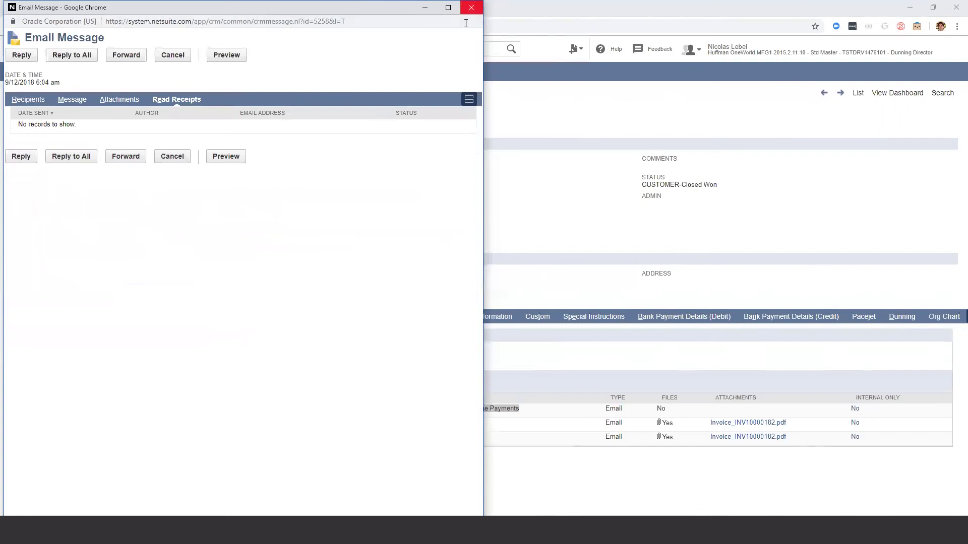
left_click(470, 7)
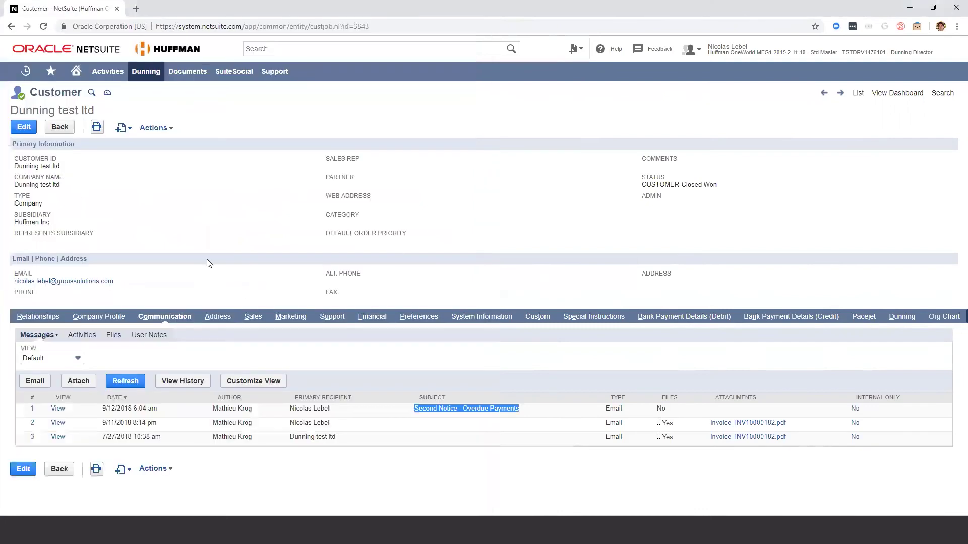
Step: Open the dunning setup options for Dunning Templates
mouse_move(145, 74)
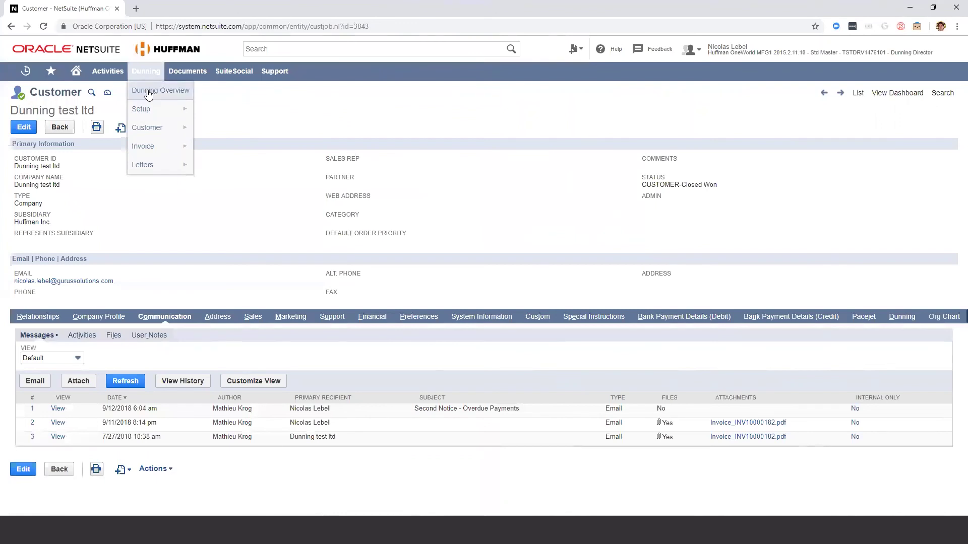
mouse_move(145, 112)
mouse_move(258, 118)
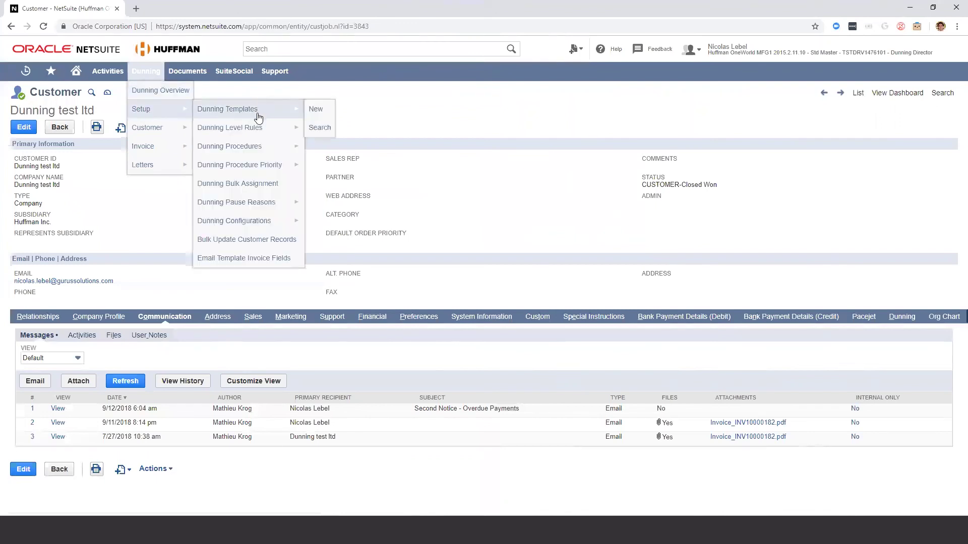